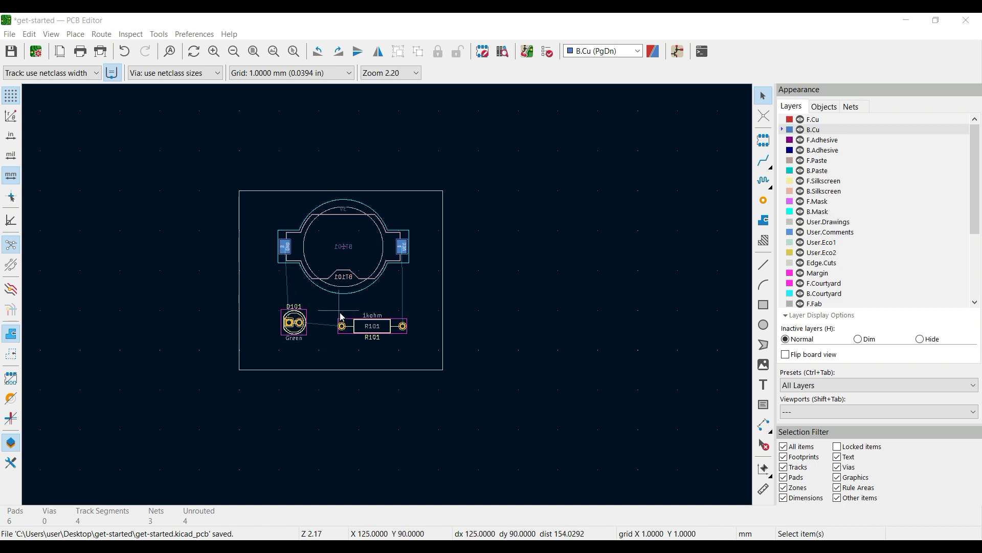
# Make the front copper layer F.Cu the active layer for routing.
pyautogui.click(254, 51)
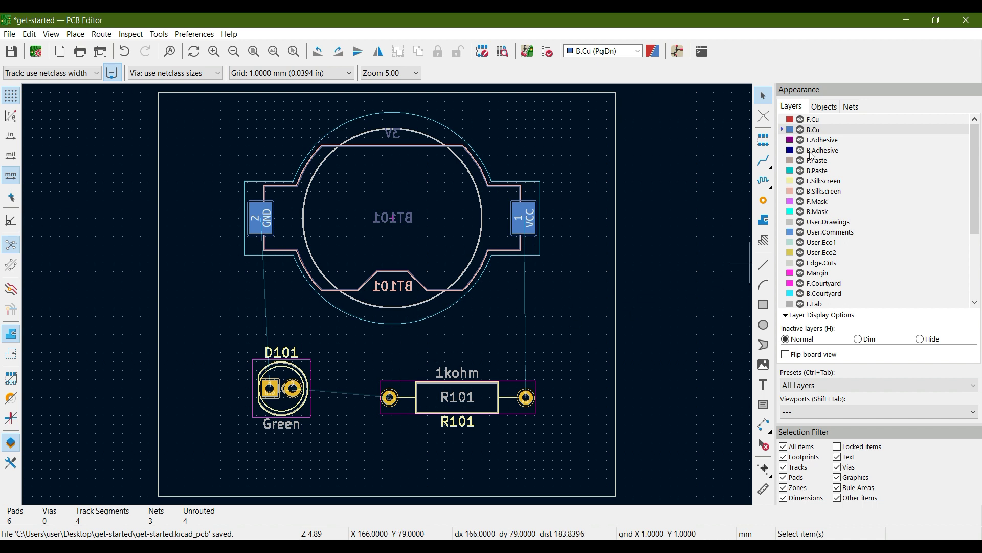
pyautogui.click(811, 121)
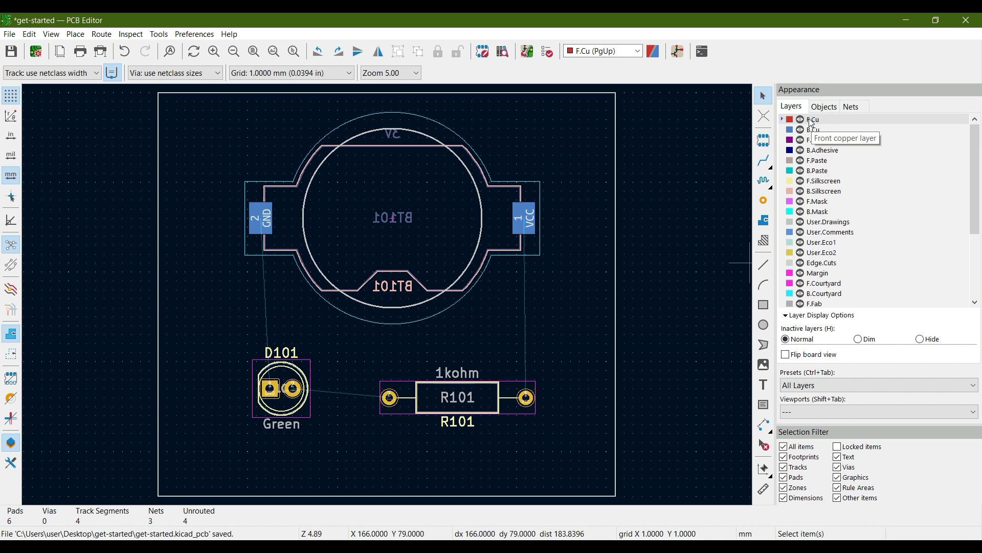
pyautogui.click(763, 162)
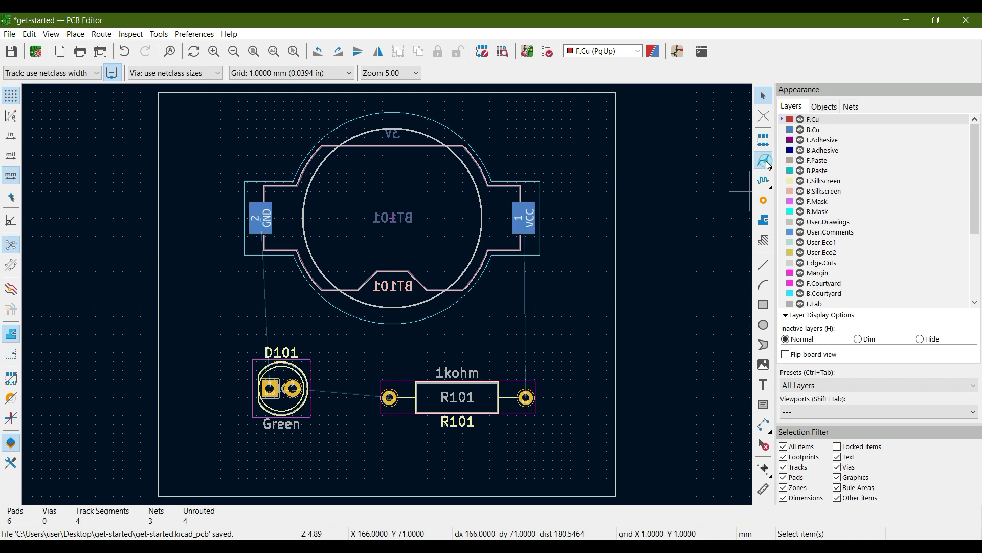
pyautogui.click(529, 212)
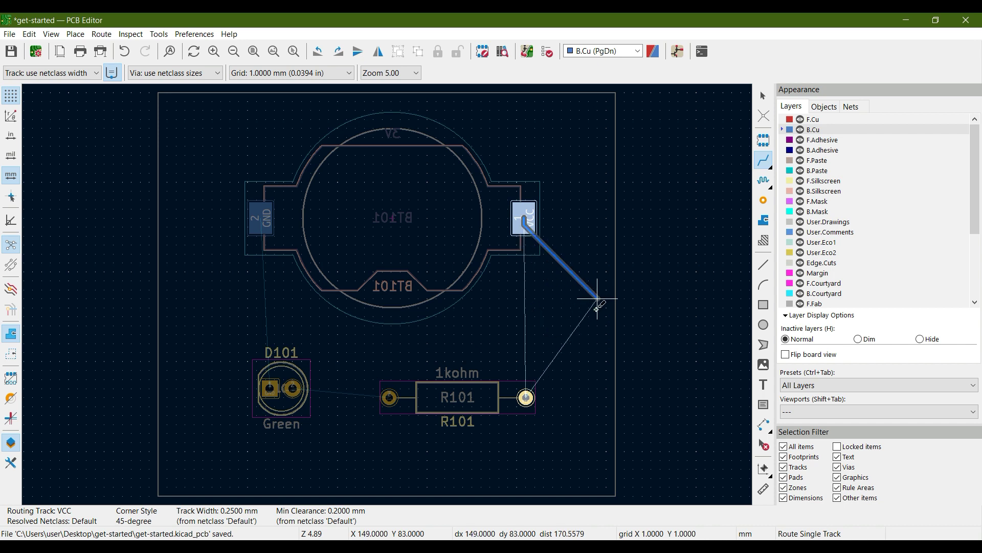
pyautogui.press('Escape')
pyautogui.press('Escape')
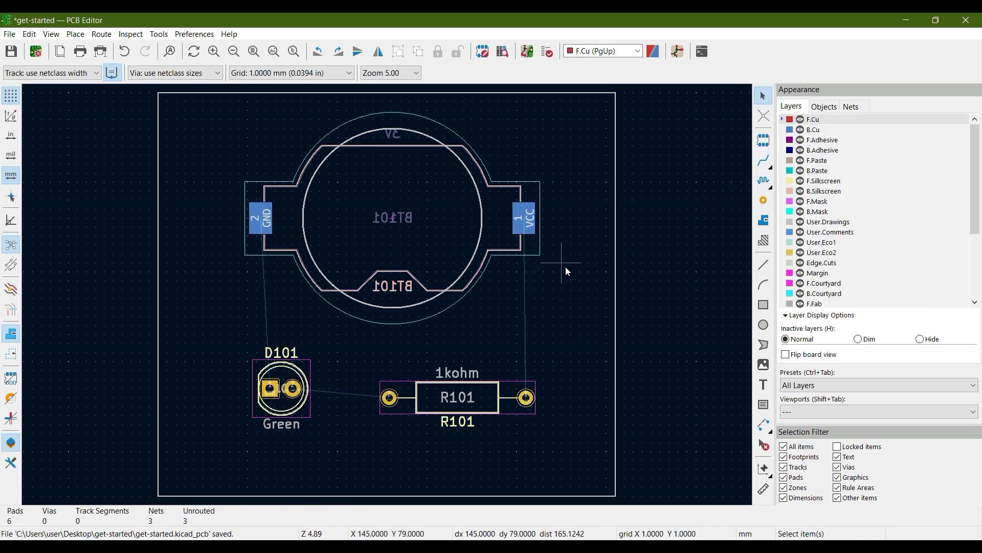
pyautogui.press('x')
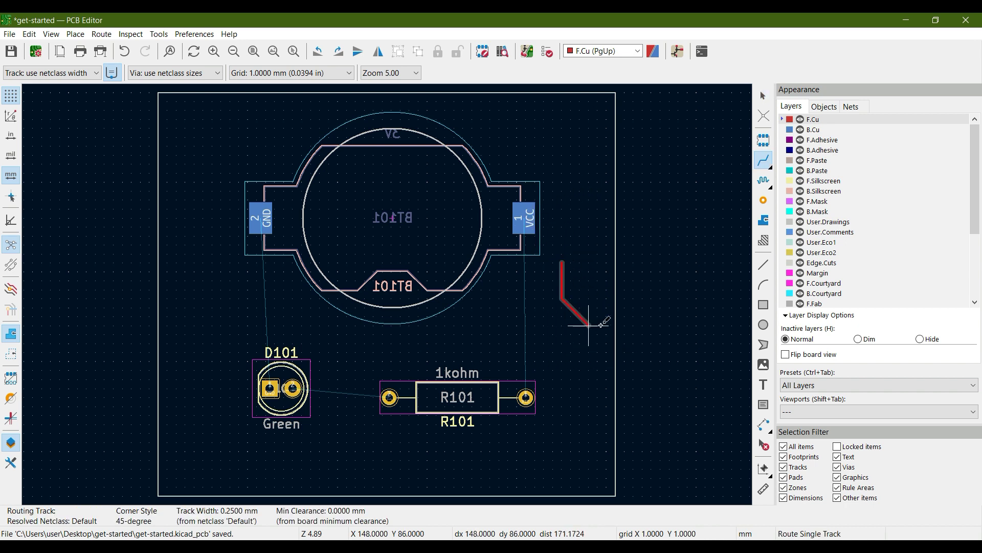
pyautogui.press('Escape')
pyautogui.press('Escape')
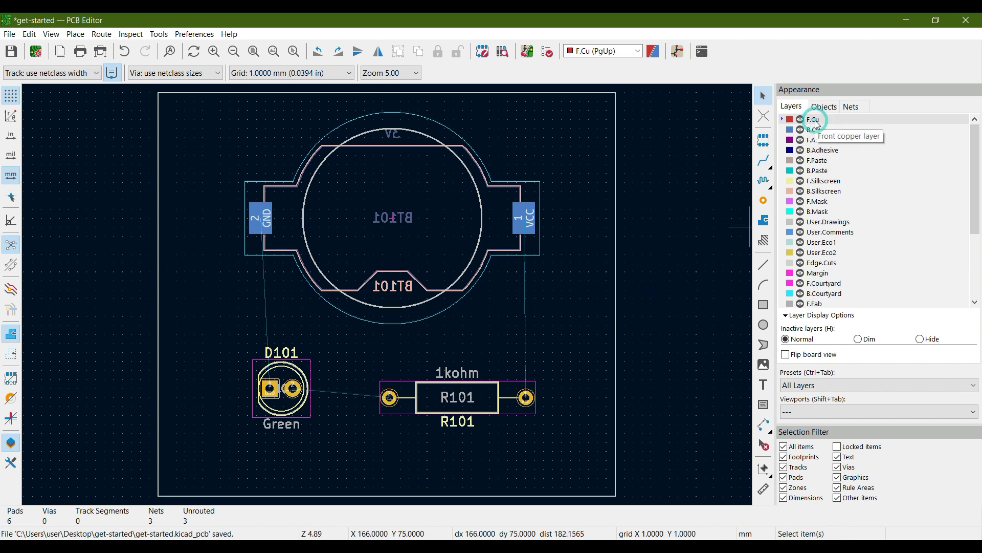
# Route a single F.Cu track from the round pad of LED D101 to the nearest pad of resistor R101.
pyautogui.click(764, 159)
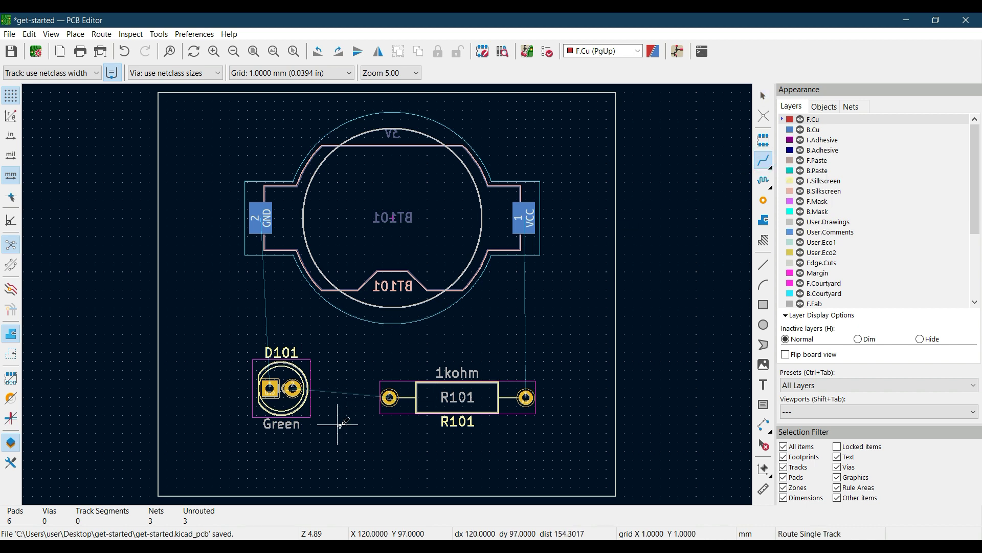
pyautogui.click(293, 388)
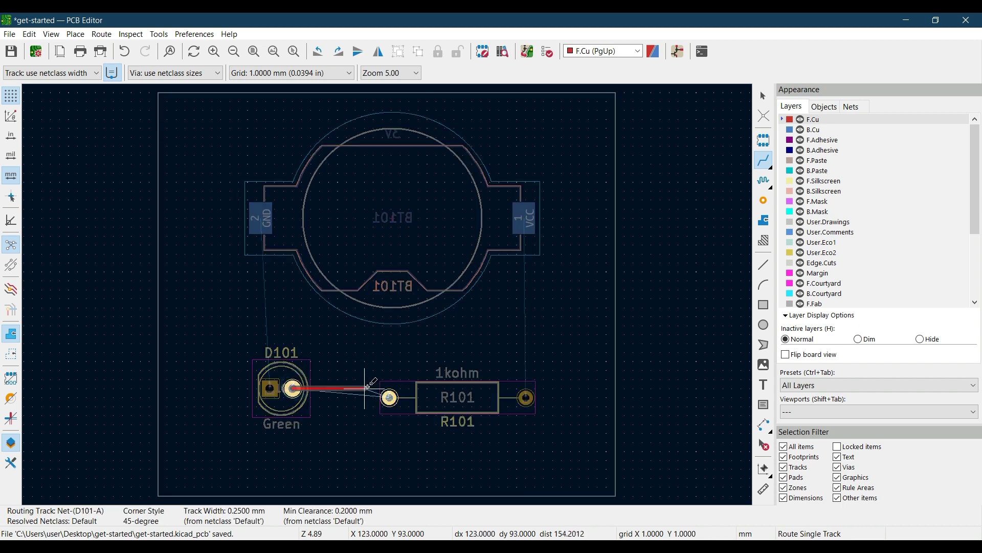
pyautogui.click(390, 396)
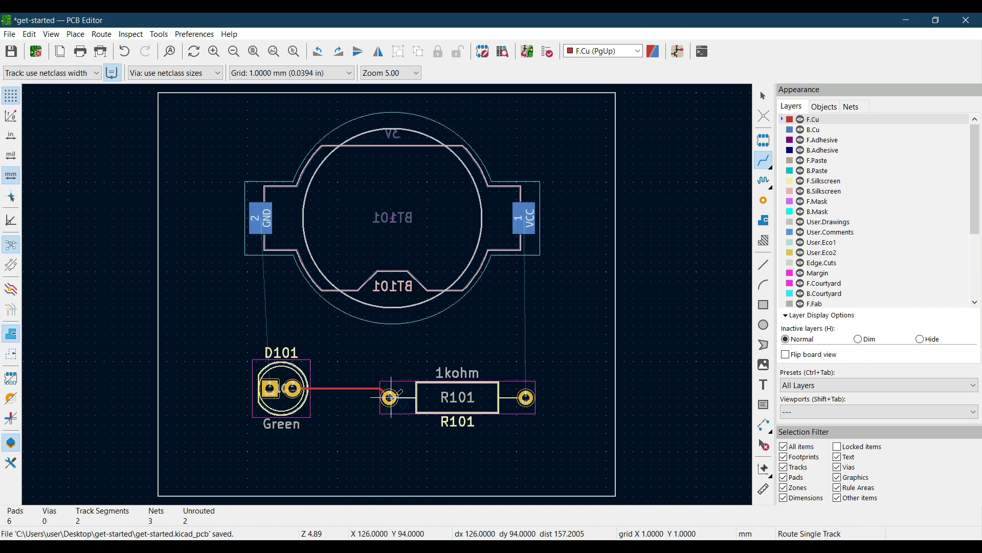
pyautogui.click(763, 97)
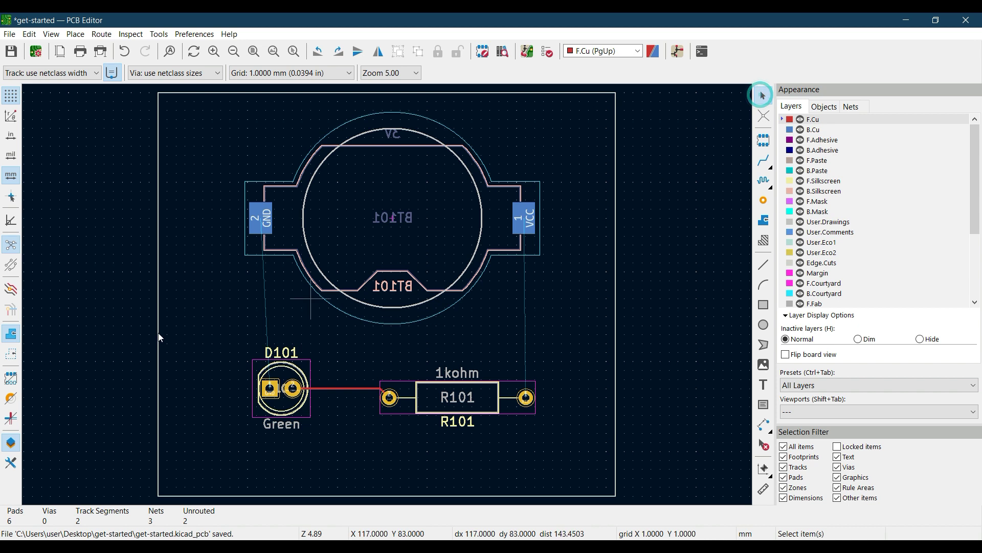
# Inspect the front track between D101 and R101 in the 3D Viewer, and close the viewer.
pyautogui.click(52, 34)
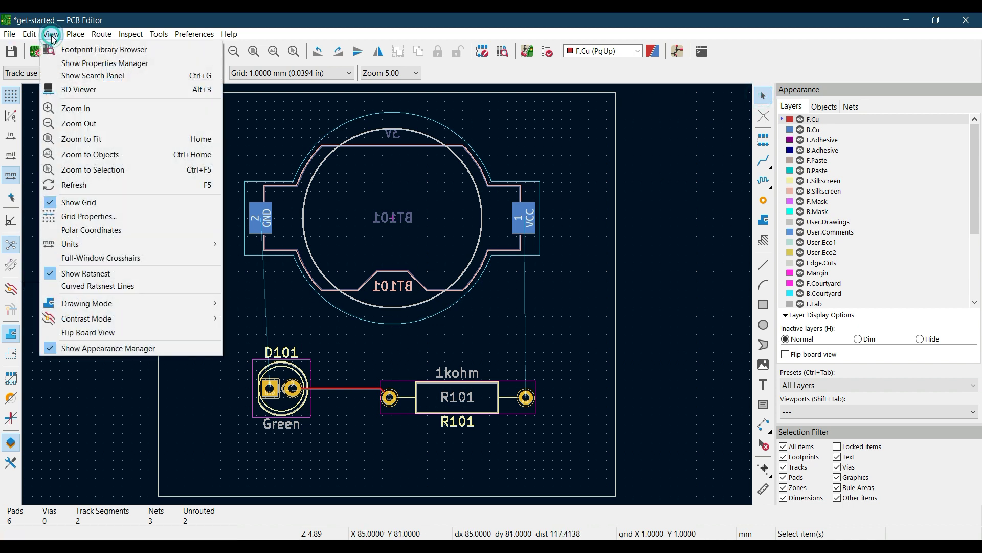
pyautogui.click(94, 91)
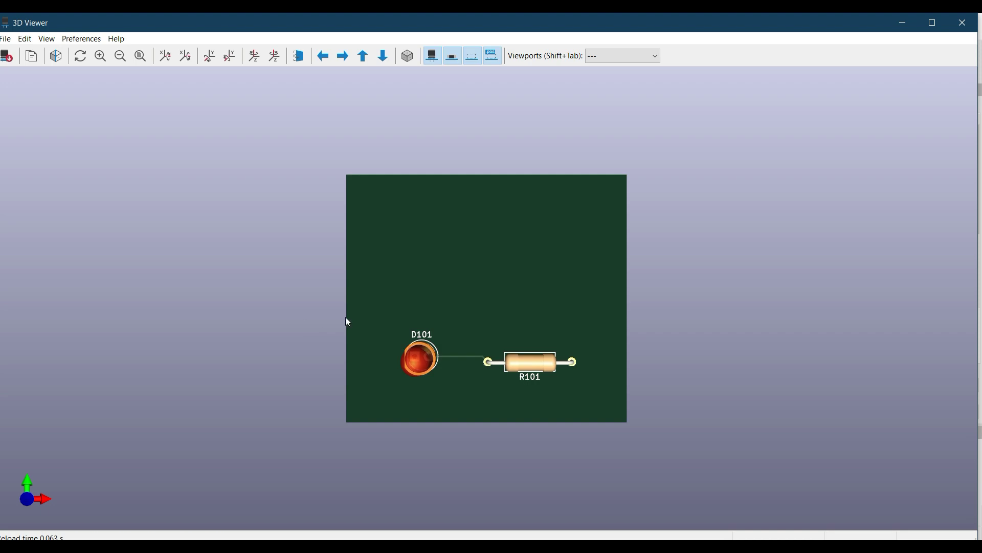
pyautogui.scroll(3, 461, 362)
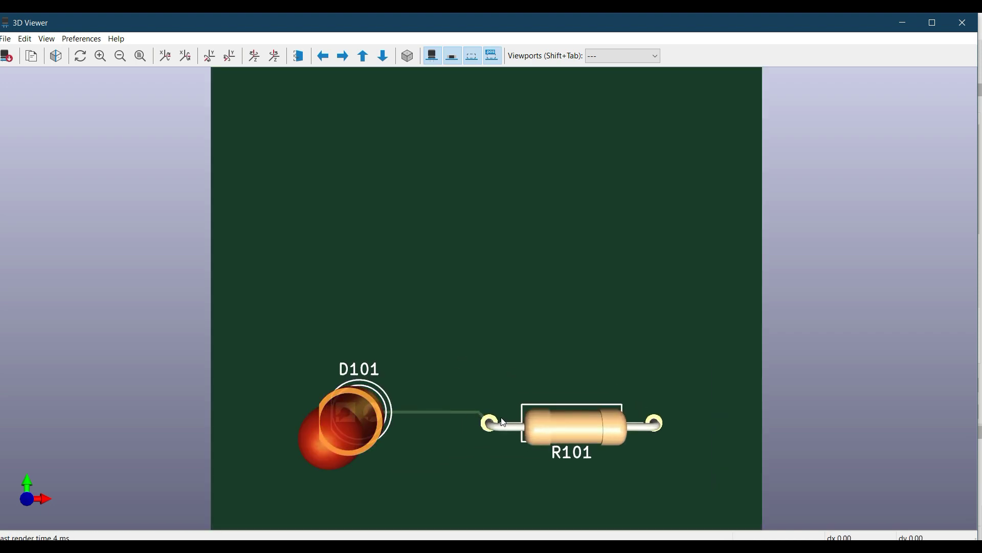
pyautogui.click(961, 21)
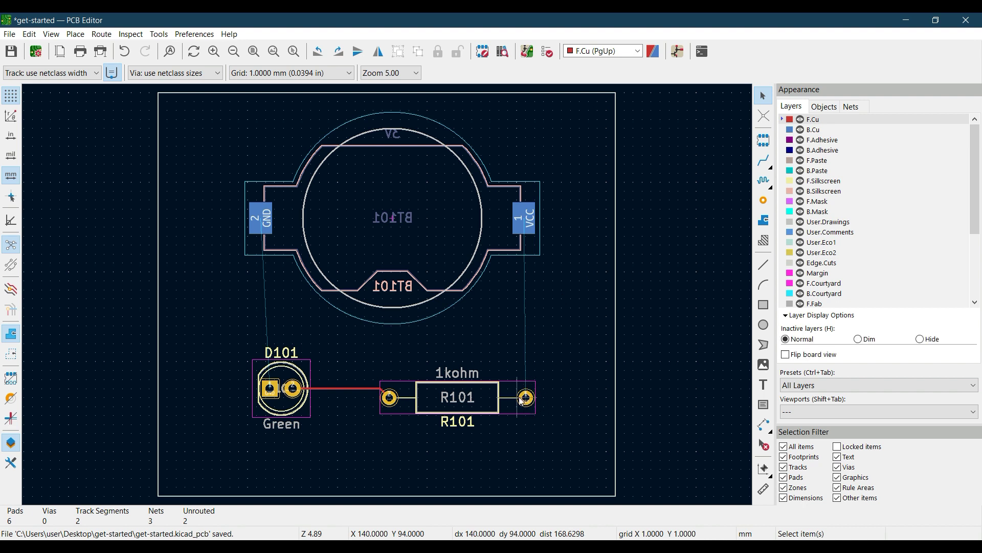
# Route a B.Cu track from the far pad of R101 up to the VCC pad of battery holder BT101.
pyautogui.click(816, 130)
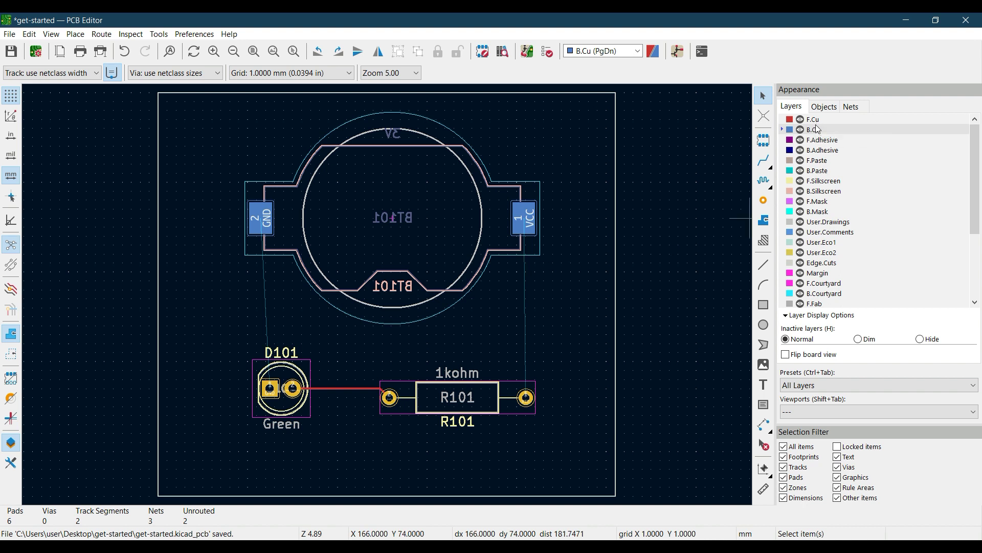
pyautogui.click(763, 161)
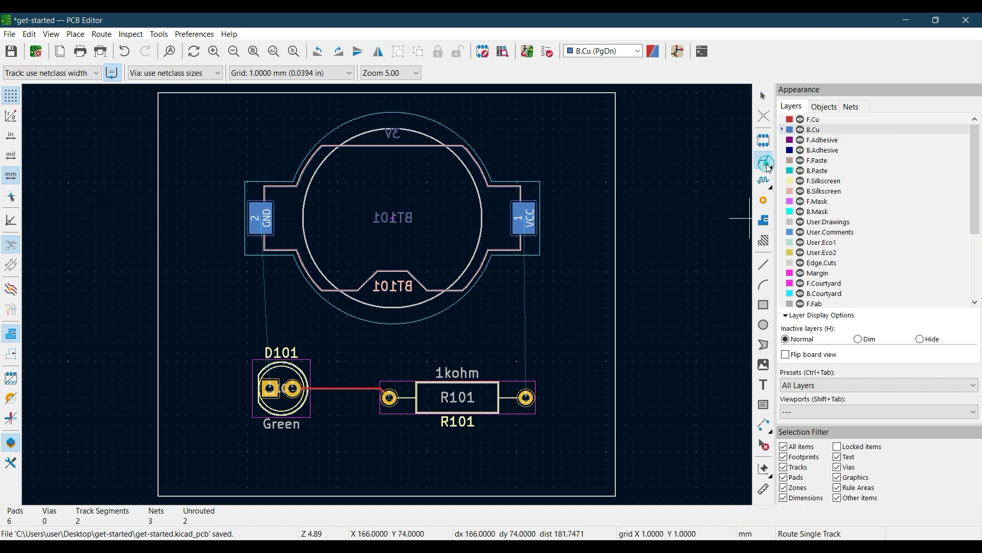
pyautogui.click(526, 397)
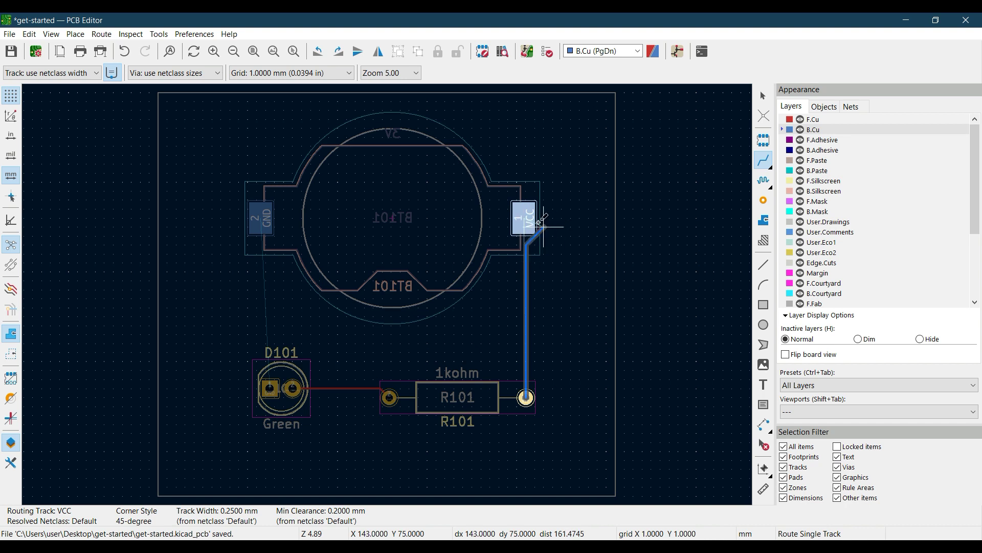
pyautogui.click(524, 218)
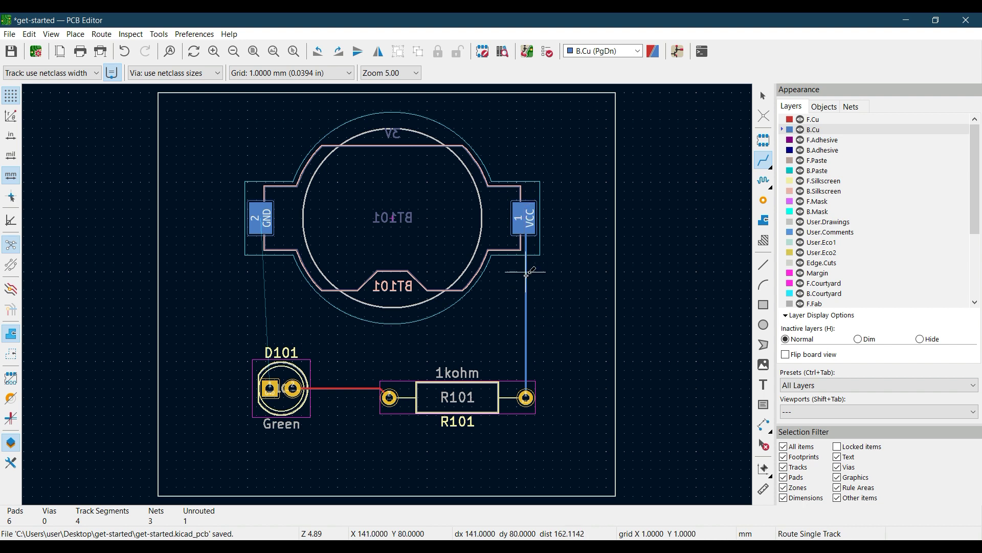
pyautogui.click(763, 95)
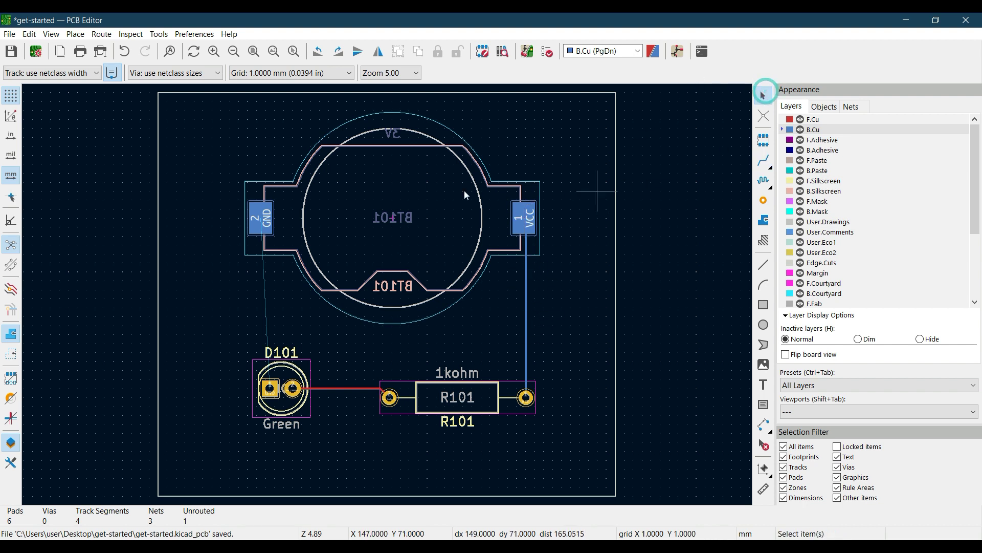
# Inspect the board in the 3D Viewer, flipping it to examine the track on the back side, and close the viewer.
pyautogui.click(51, 34)
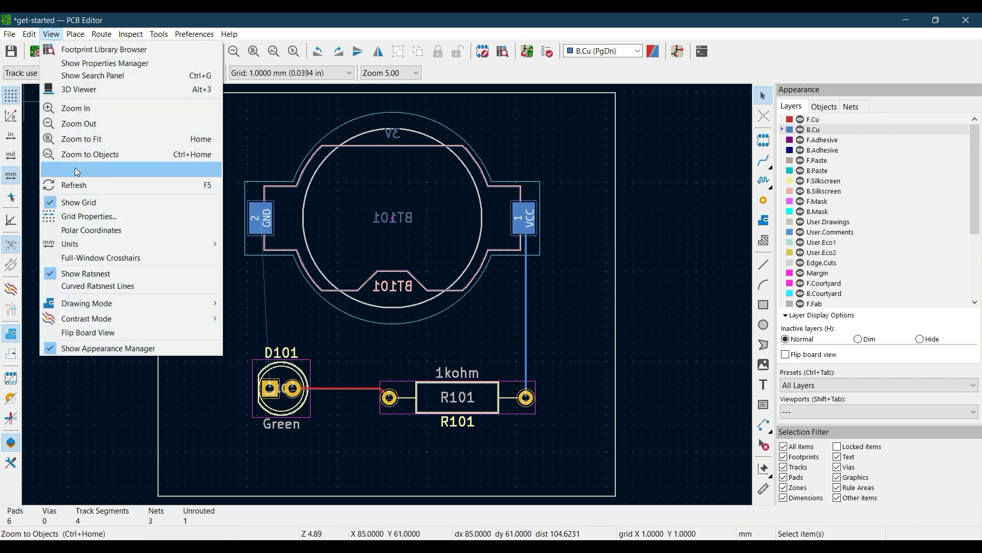
pyautogui.click(97, 91)
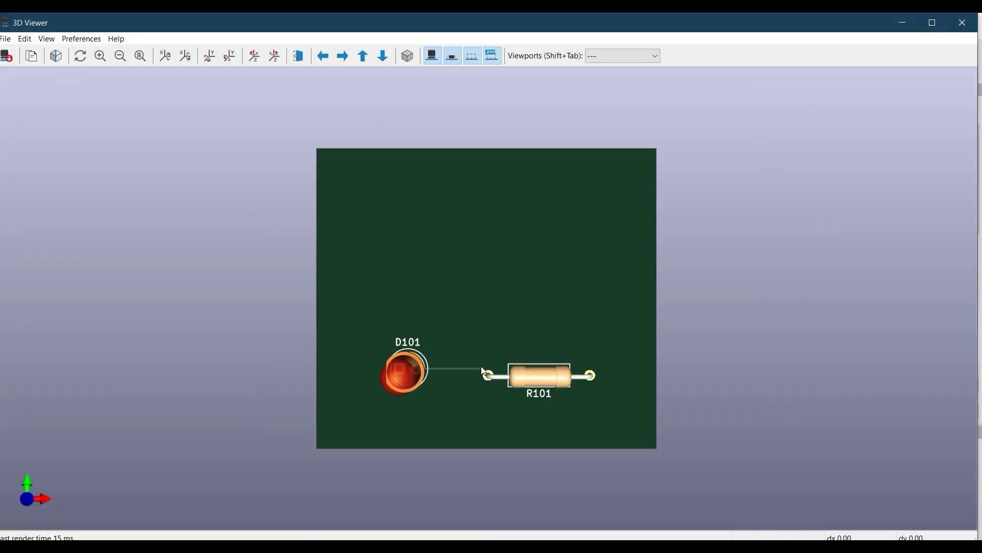
pyautogui.scroll(2, 484, 370)
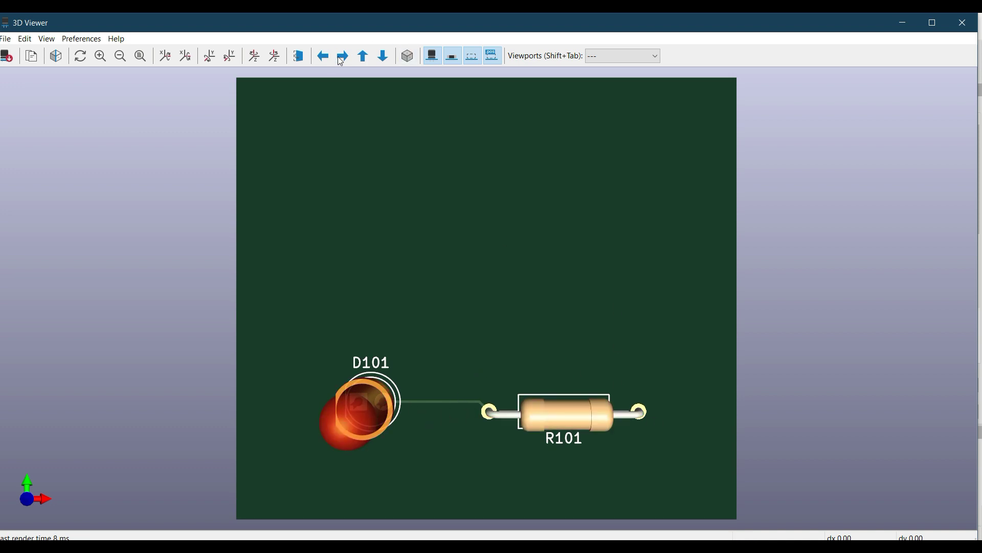
pyautogui.click(300, 56)
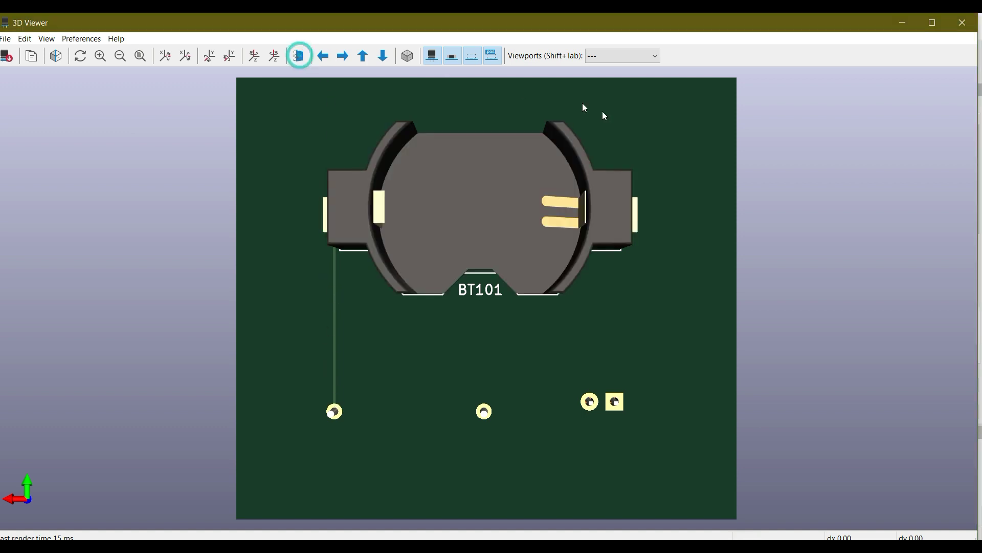
pyautogui.click(297, 57)
pyautogui.click(301, 58)
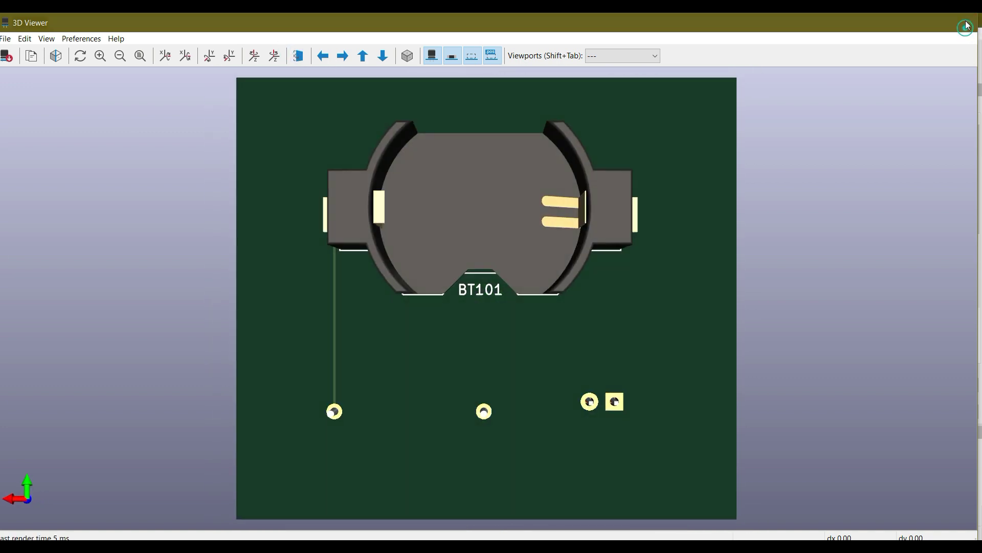
pyautogui.click(967, 24)
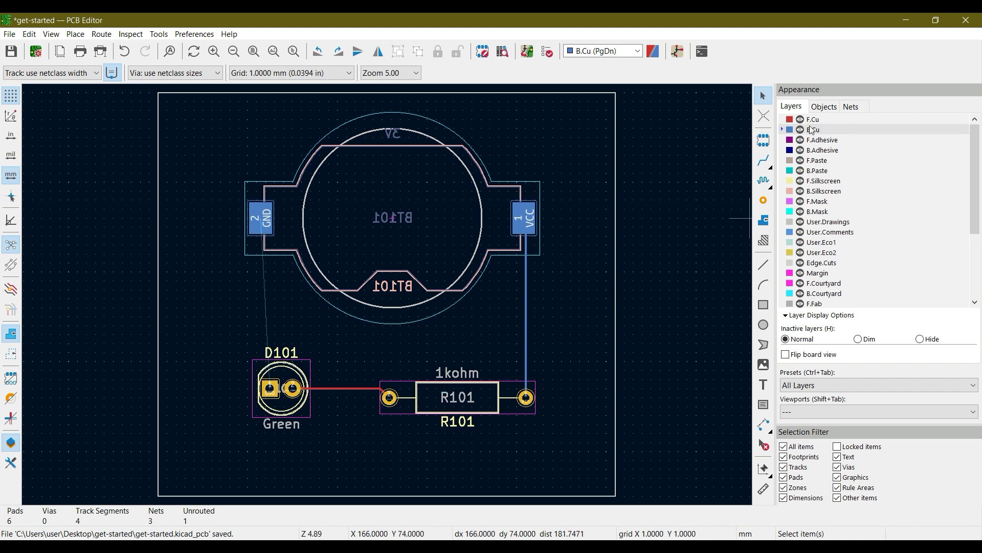
# Try a direct B.Cu track from BT101's GND pad to D101's square pad, and undo both back copper tracks.
pyautogui.click(763, 160)
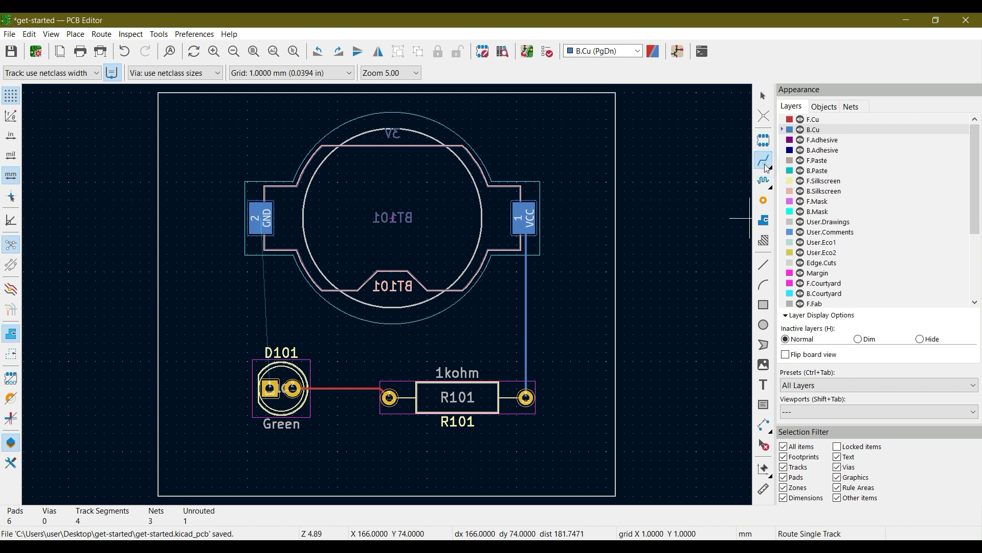
pyautogui.click(261, 218)
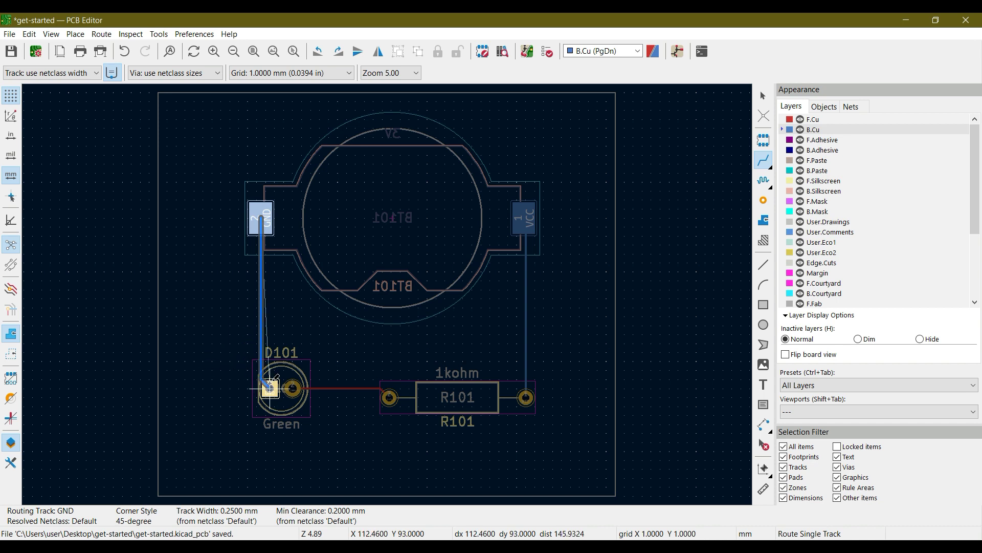
pyautogui.click(270, 385)
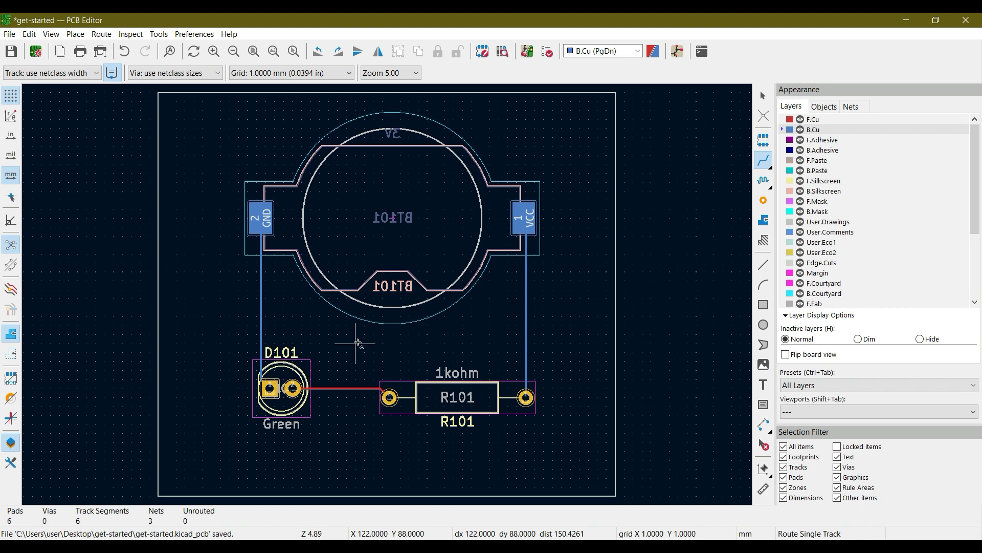
pyautogui.hotkey('ctrl', 'z')
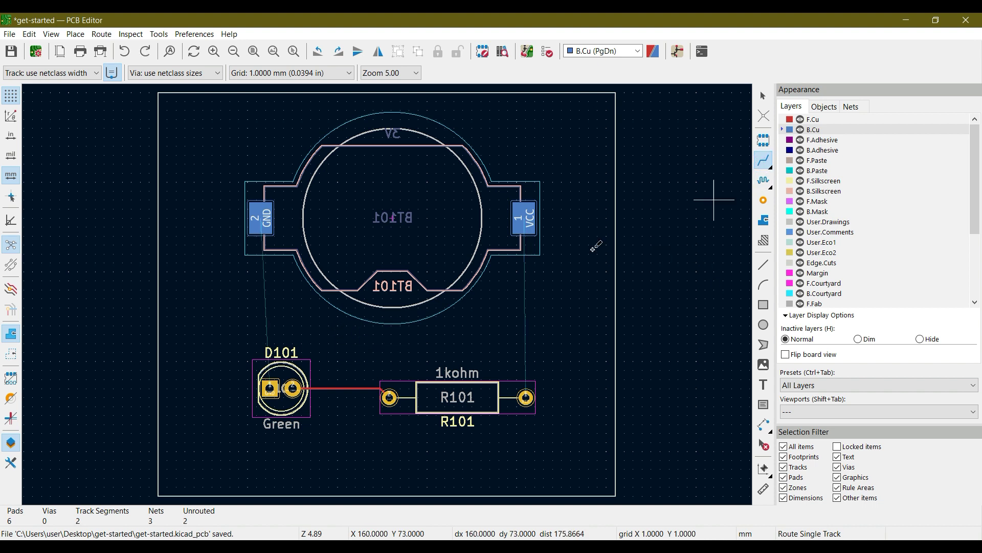
# Route B.Cu tracks from R101's far pad to BT101's VCC pad, and from the GND pad to D101's square pad with corners outside the footprints.
pyautogui.click(526, 397)
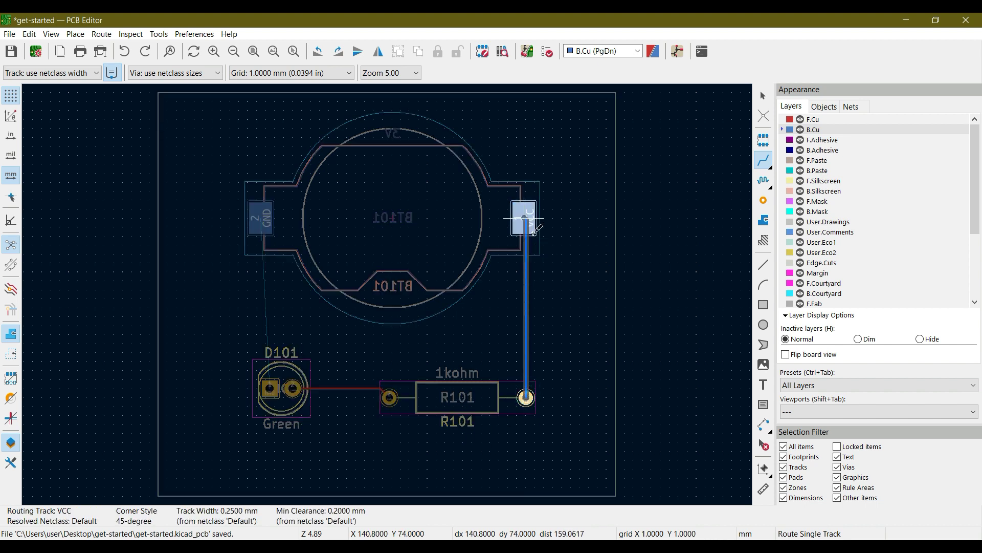
pyautogui.click(536, 216)
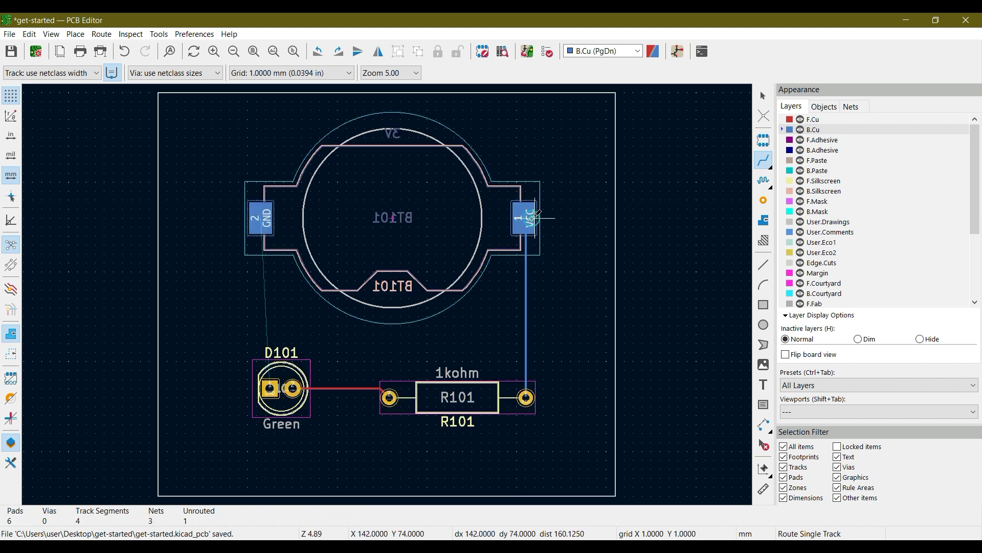
pyautogui.click(262, 217)
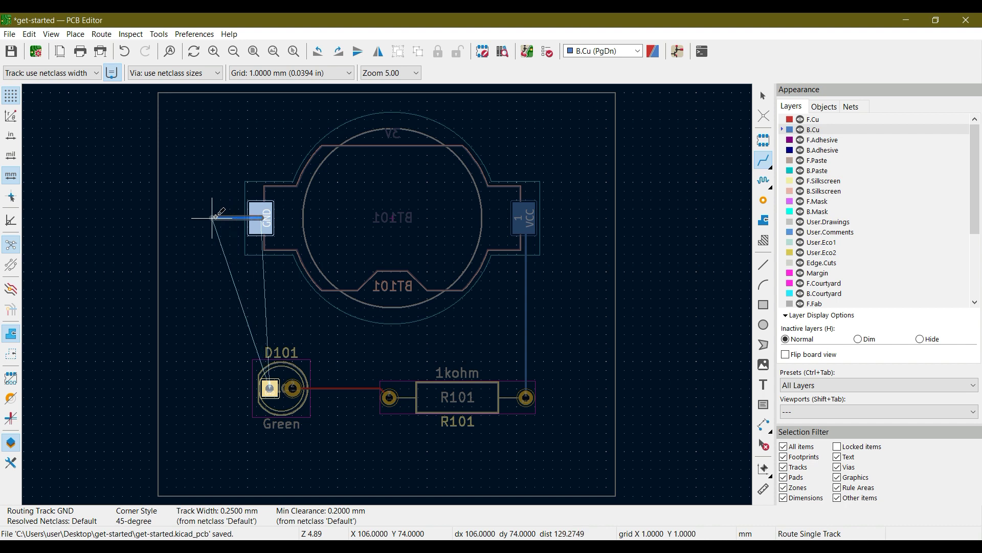
pyautogui.click(212, 389)
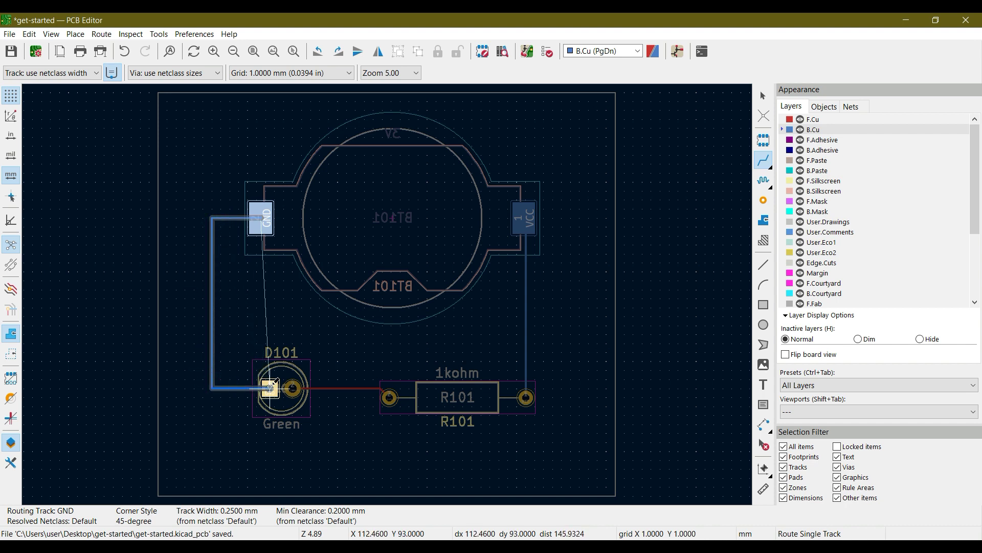
pyautogui.click(271, 388)
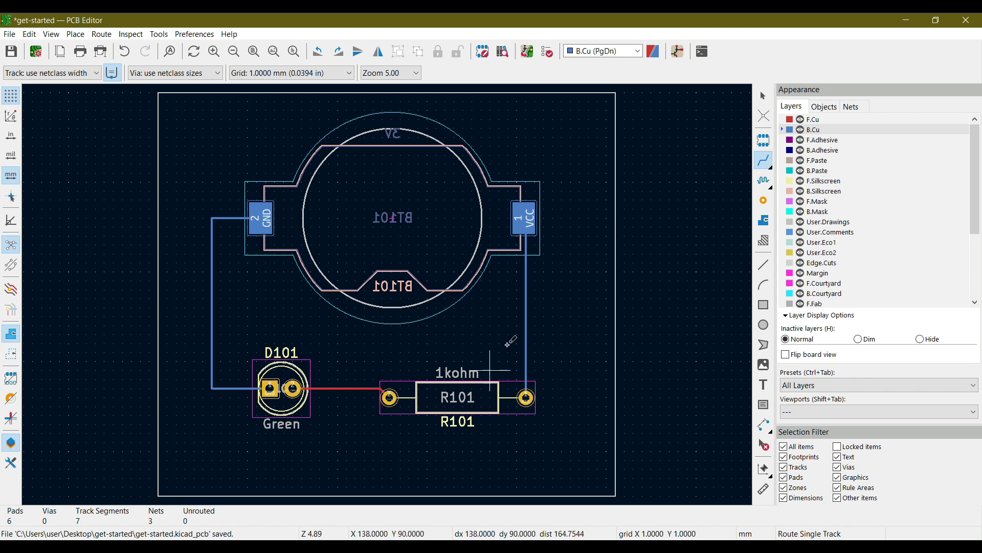
# Save the board and inspect the back copper tracks in the 3D Viewer by flipping the board, closing the viewer when done.
pyautogui.click(762, 95)
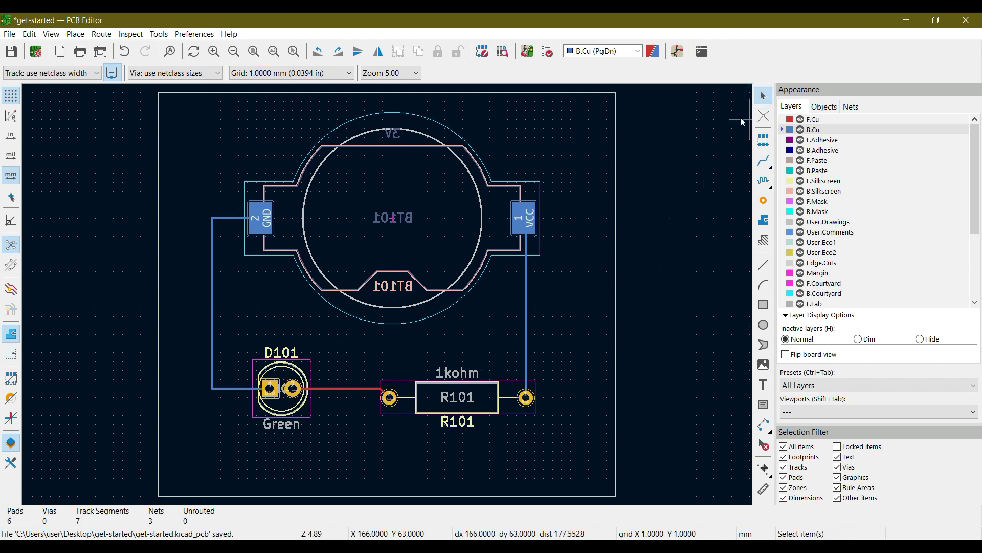
pyautogui.click(13, 51)
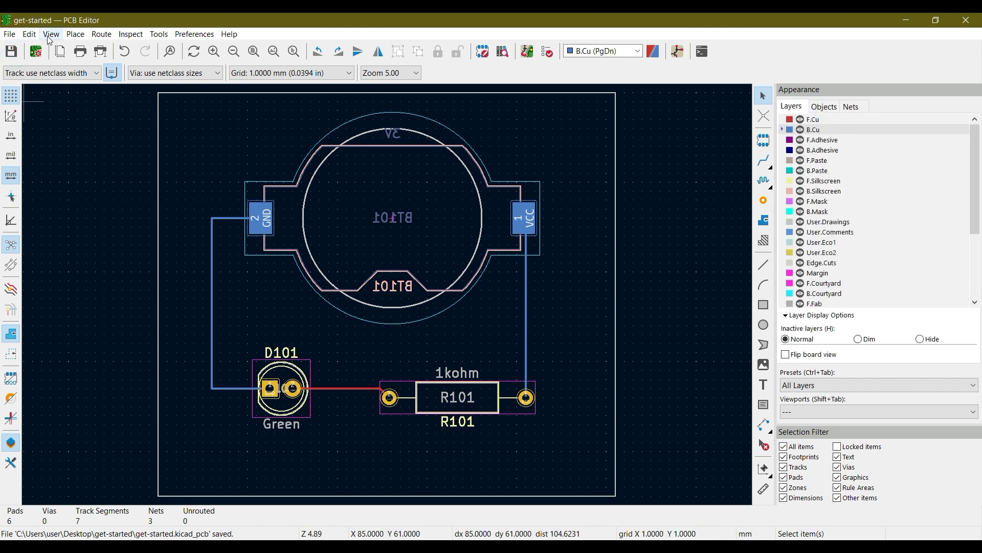
pyautogui.click(52, 34)
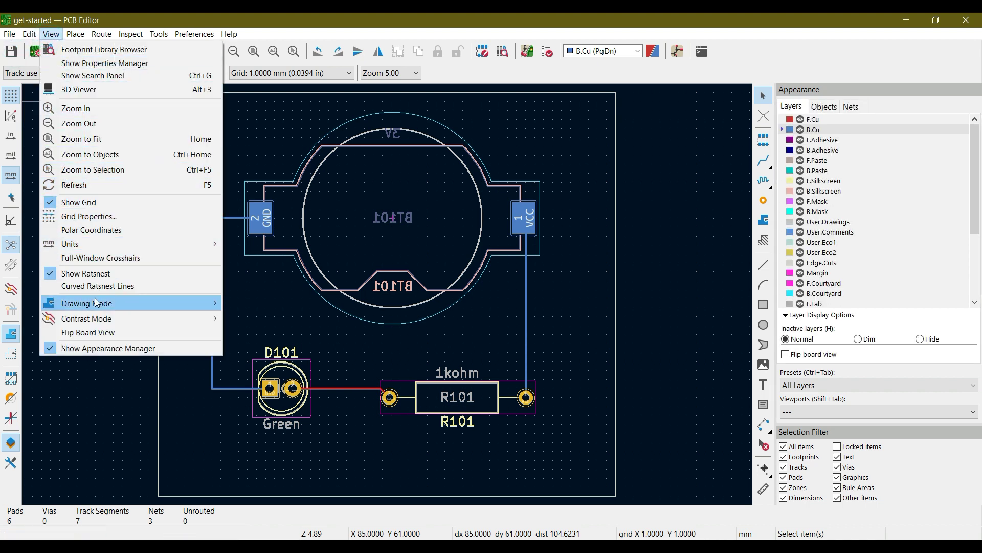
pyautogui.click(100, 90)
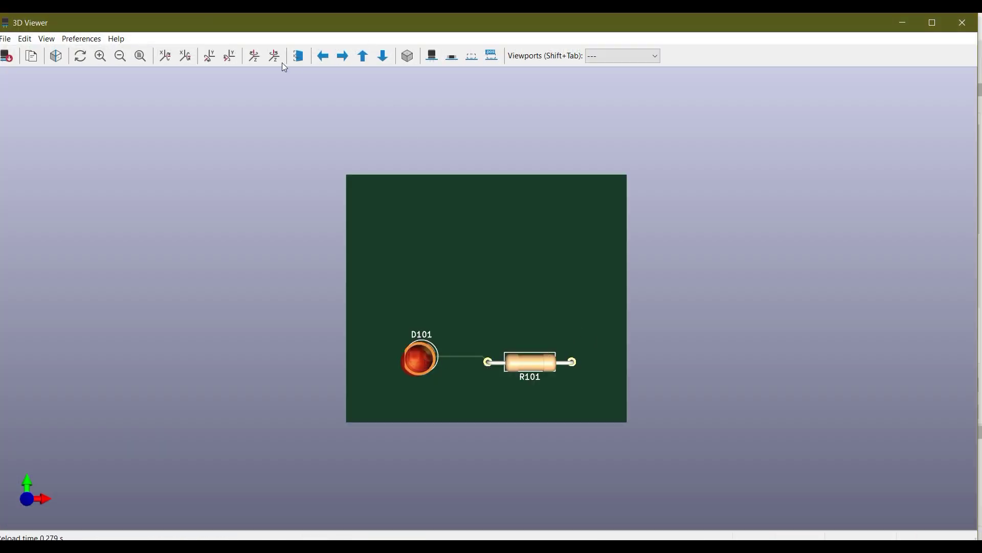
pyautogui.click(300, 60)
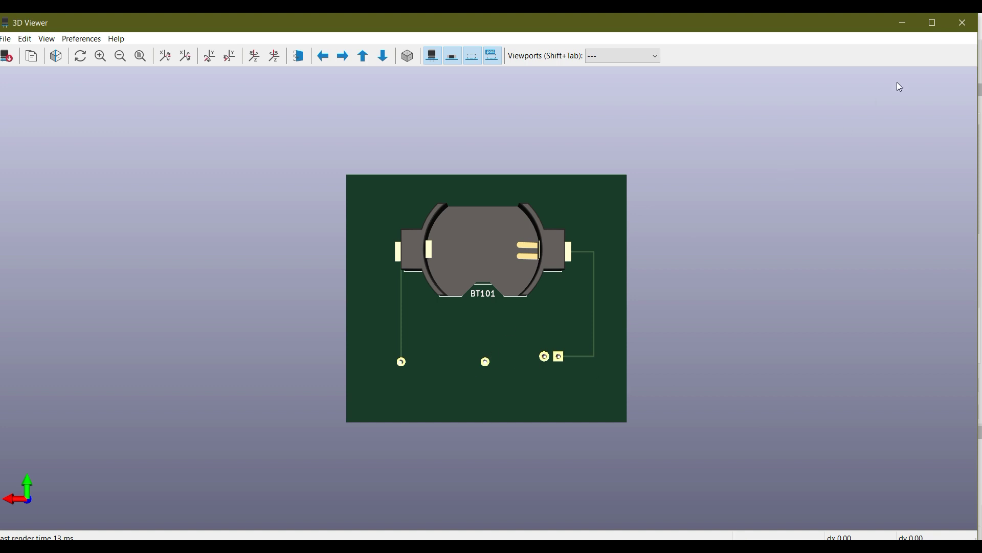
pyautogui.click(960, 27)
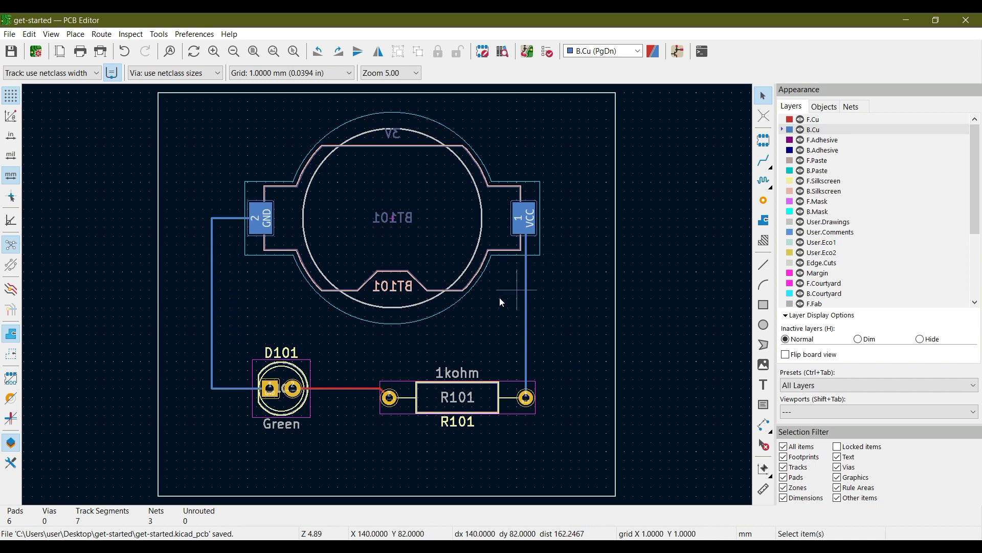
# Delete the B.Cu track between R101's far pad and BT101's VCC pad, and save the board.
pyautogui.moveTo(476, 301); pyautogui.dragTo(486, 305, button='middle')
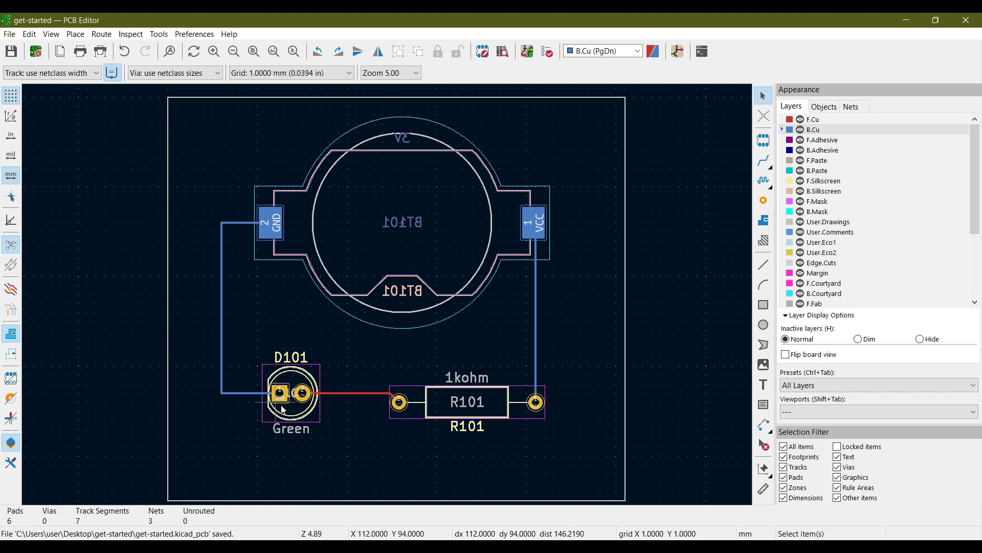
pyautogui.click(221, 285)
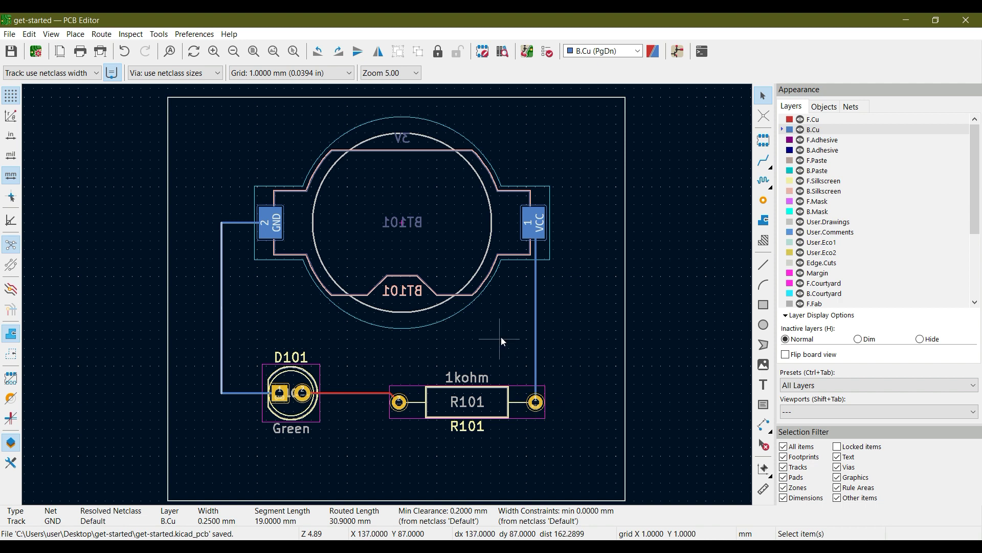
pyautogui.keyDown('ctrl'); pyautogui.hscroll(-1, 458, 342); pyautogui.keyUp('ctrl')
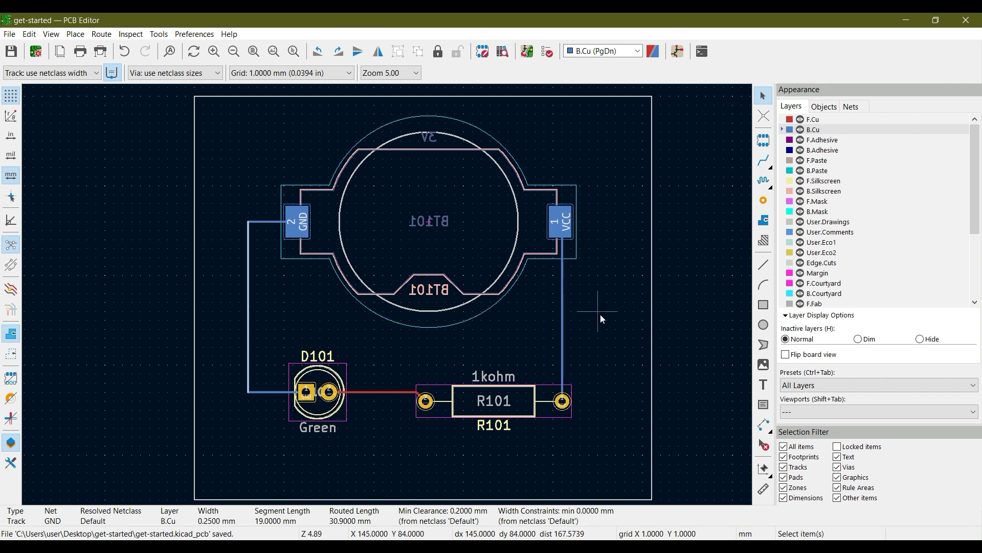
pyautogui.click(563, 321)
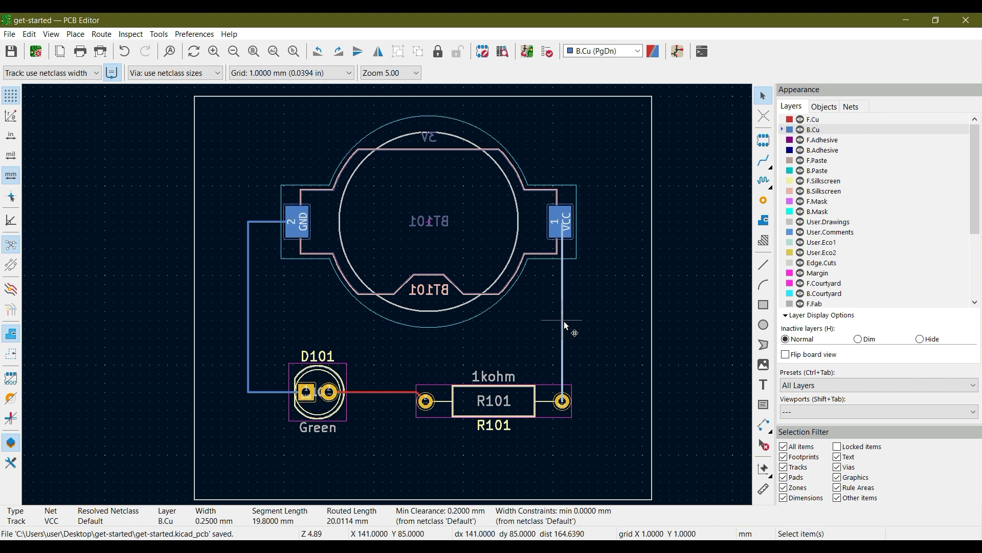
pyautogui.press('Delete')
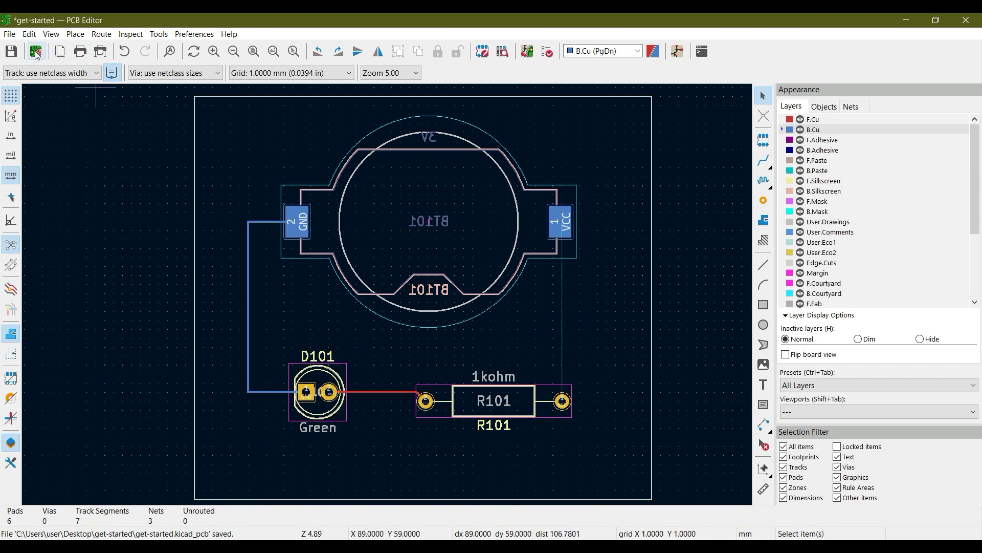
pyautogui.click(12, 51)
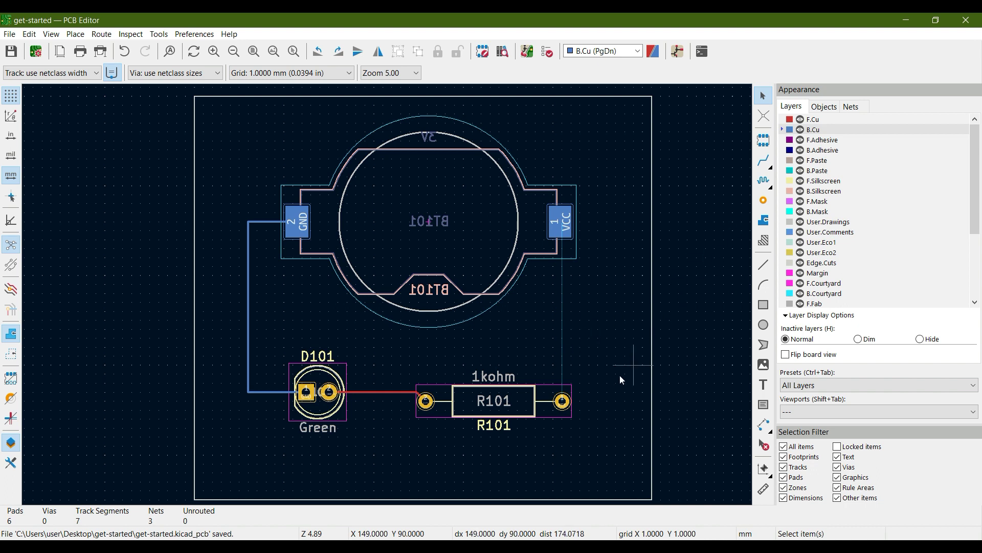
# Route an F.Cu track from R101's VCC pad straight toward BT101's VCC pad, ending it about midway between them.
pyautogui.click(818, 121)
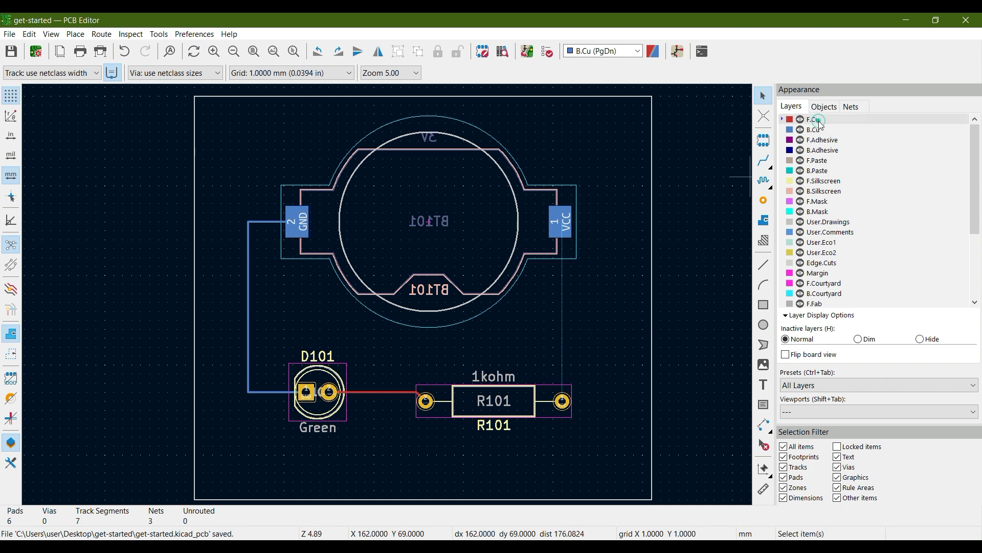
pyautogui.click(763, 162)
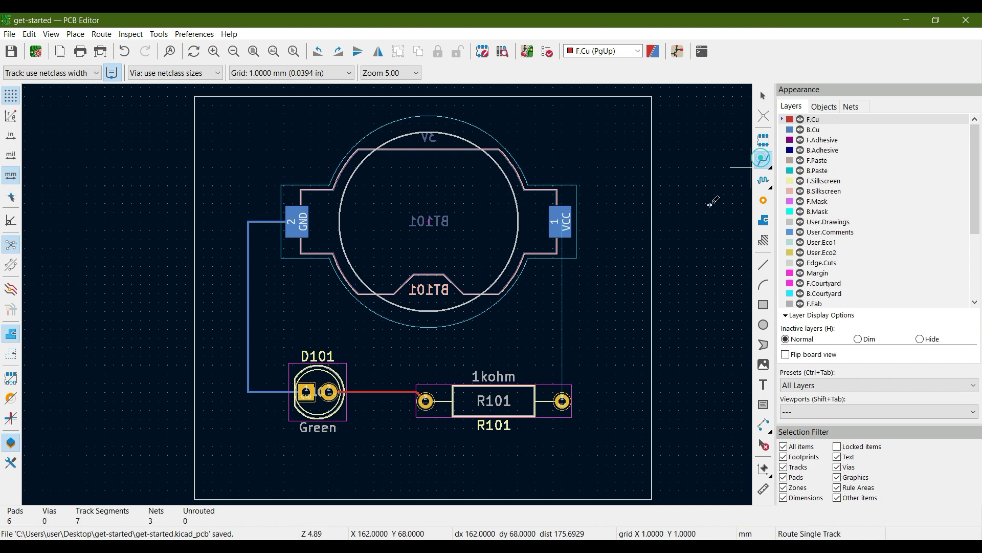
pyautogui.click(562, 400)
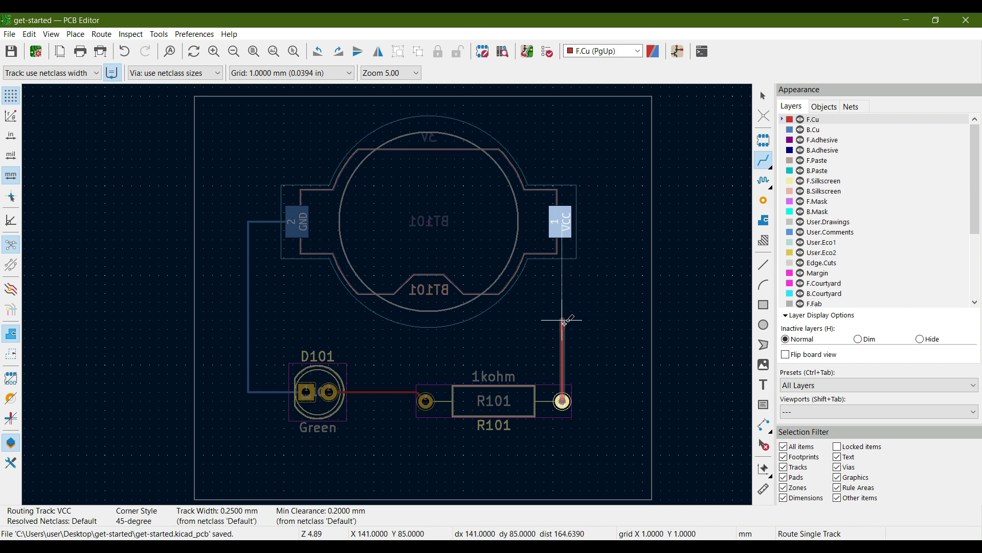
pyautogui.doubleClick(564, 322)
pyautogui.scroll(3, 571, 335)
pyautogui.moveTo(407, 294); pyautogui.dragTo(517, 328, button='middle')
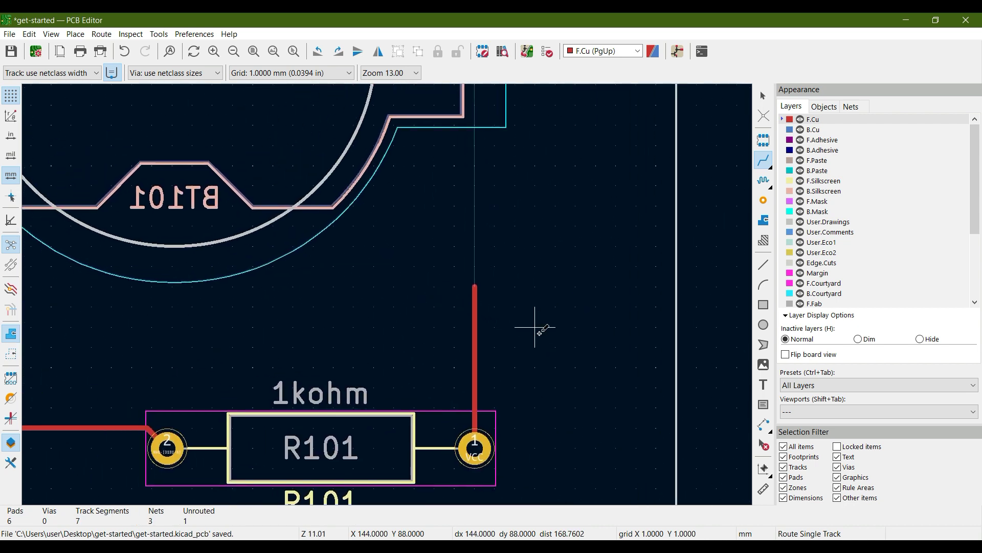
pyautogui.press('Escape')
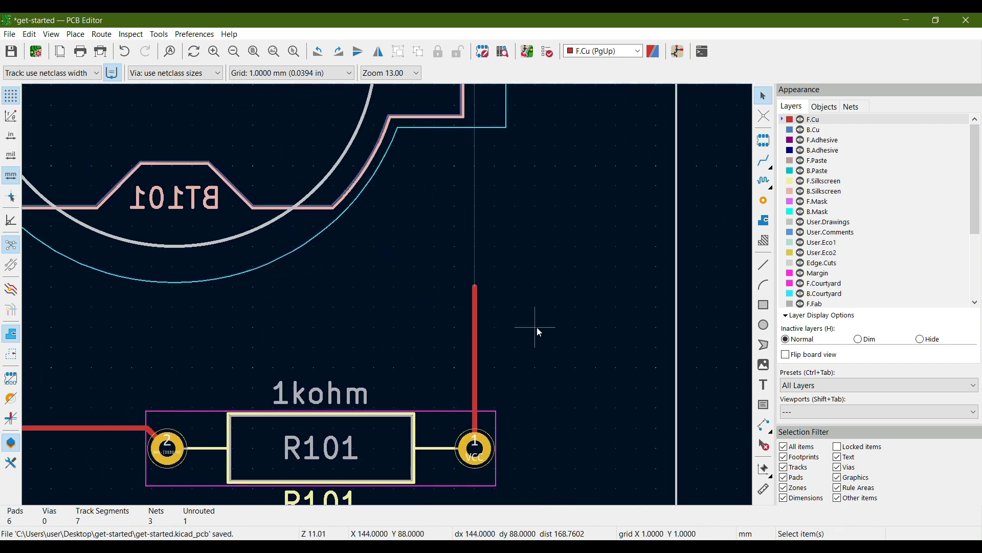
# Place a via on the free end of the F.Cu track running up from R101's VCC pad.
pyautogui.click(763, 200)
pyautogui.scroll(4, 453, 286)
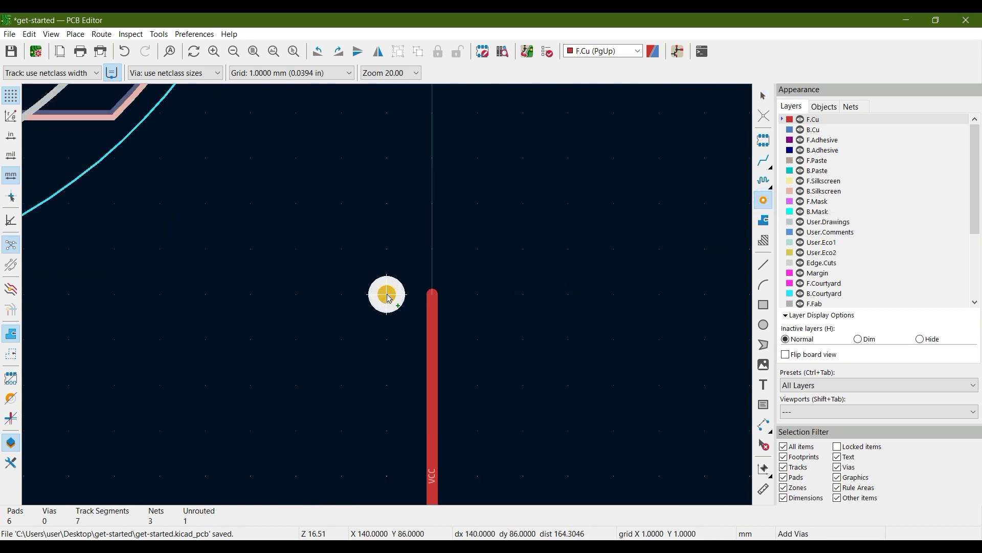
pyautogui.click(461, 294)
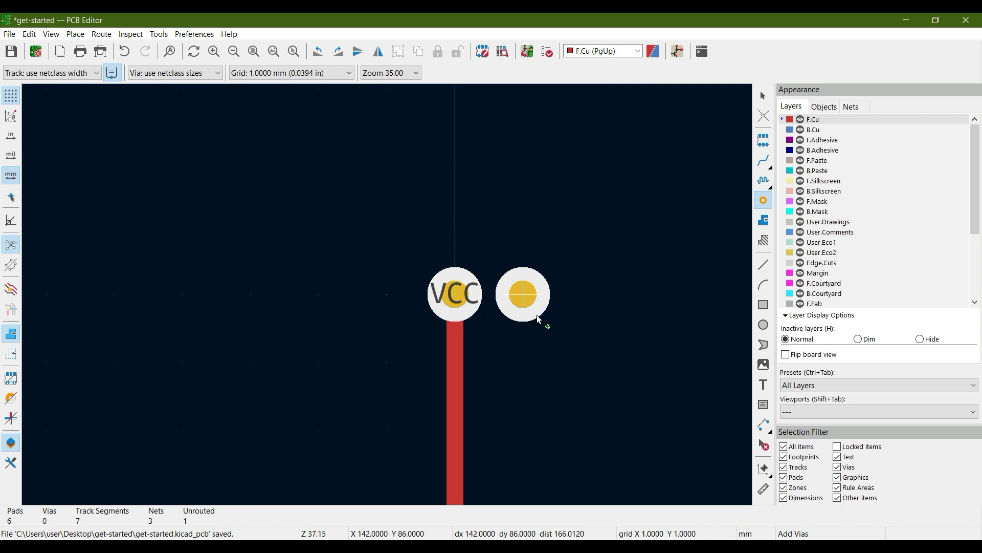
pyautogui.press('Escape')
# Route a B.Cu track from BT101's VCC pad down to the via, and fit the whole board in view.
pyautogui.scroll(-4, 404, 296)
pyautogui.moveTo(404, 297); pyautogui.dragTo(557, 328, button='middle')
pyautogui.scroll(-1, 557, 327)
pyautogui.moveTo(390, 278); pyautogui.dragTo(558, 312, button='middle')
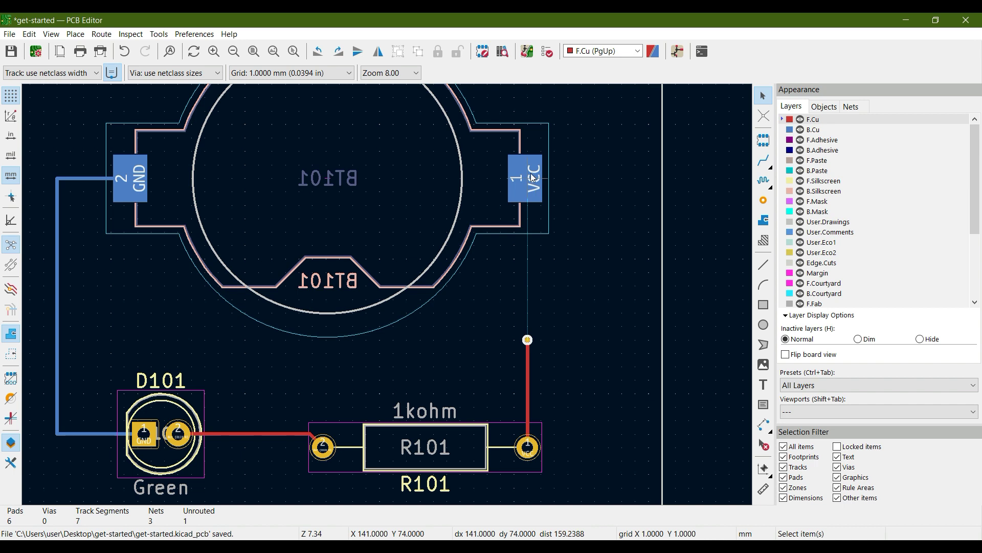
pyautogui.click(816, 131)
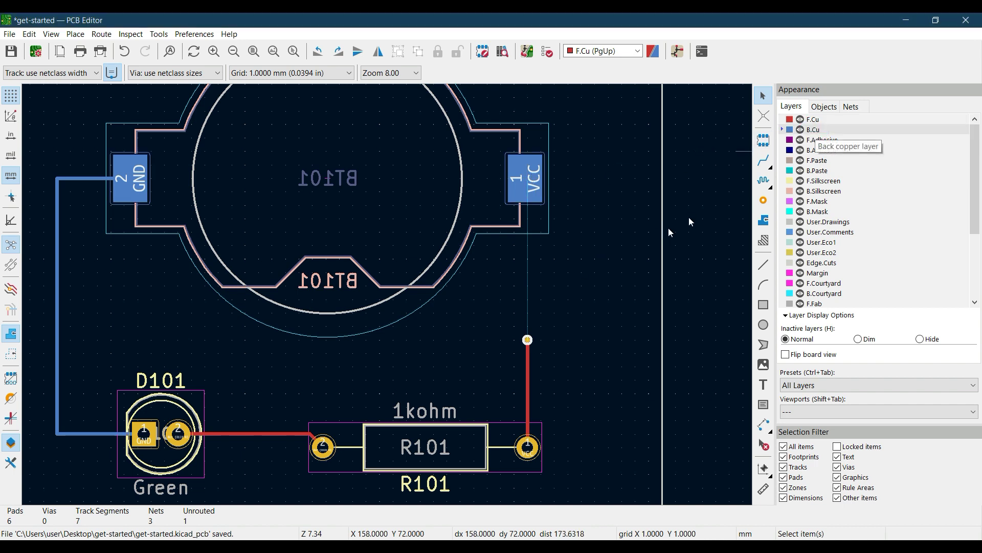
pyautogui.click(764, 161)
pyautogui.click(528, 174)
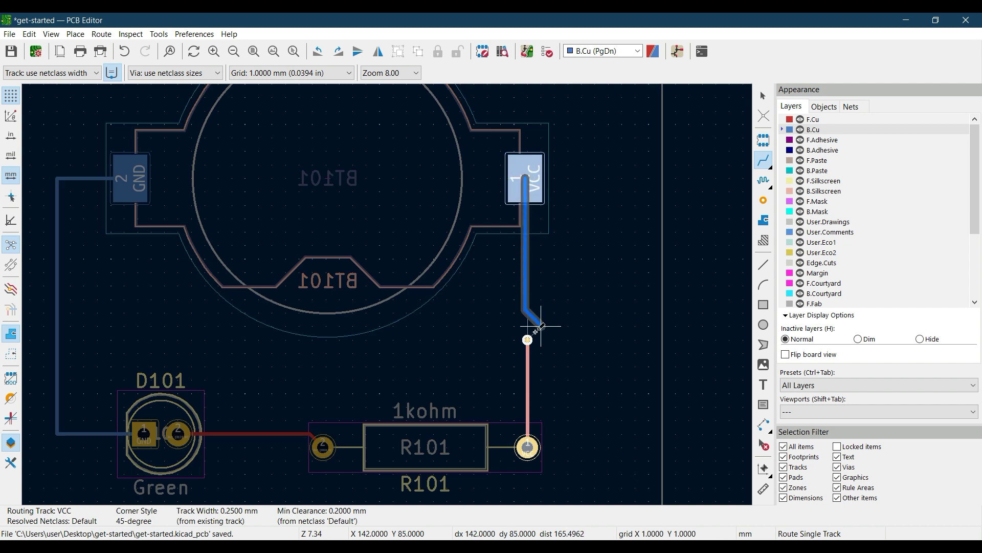
pyautogui.click(527, 339)
pyautogui.moveTo(434, 311); pyautogui.dragTo(579, 309, button='middle')
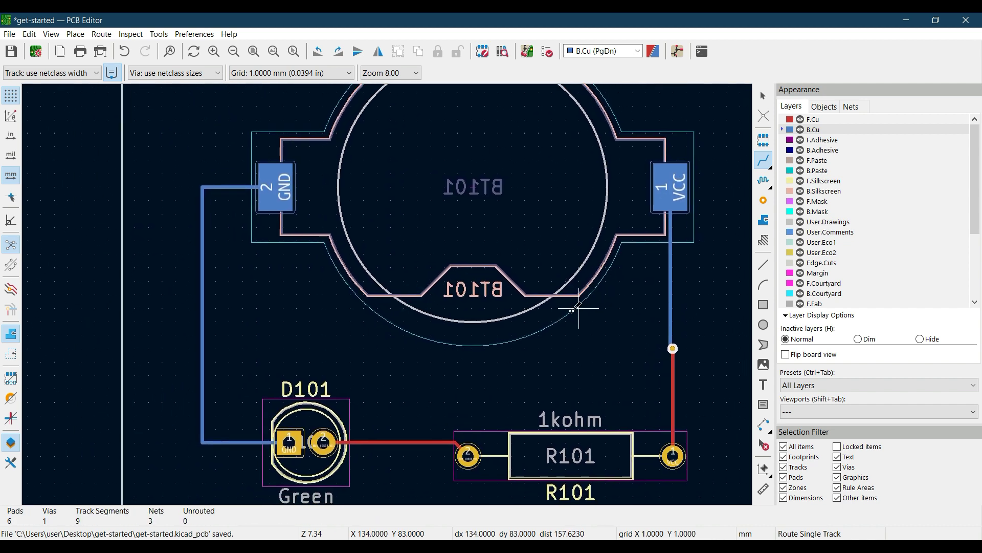
pyautogui.click(253, 51)
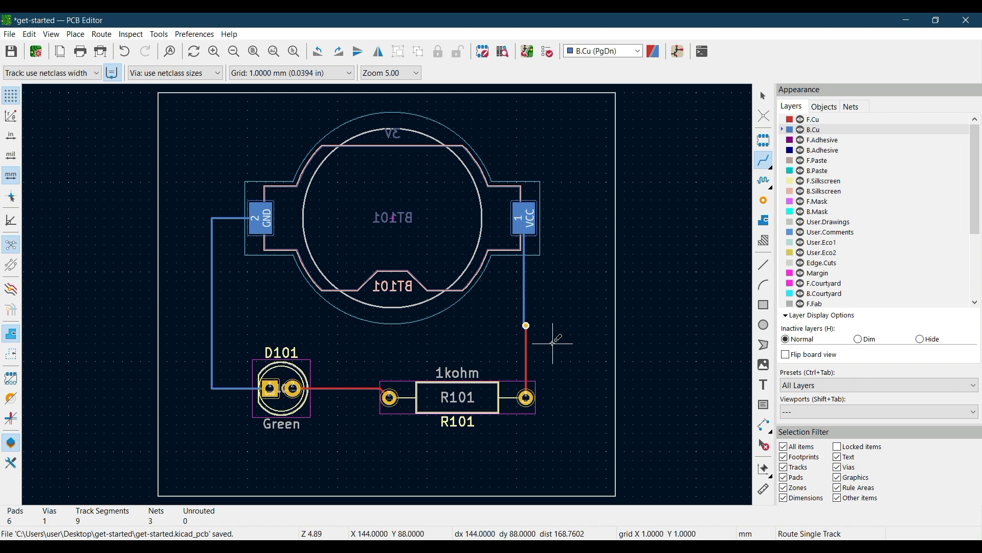
pyautogui.press('Escape')
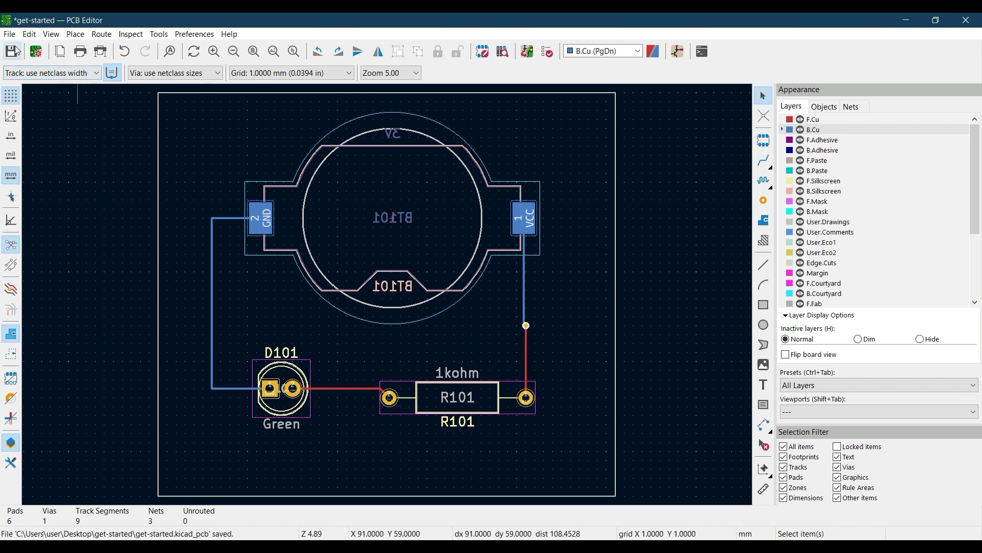
# Examine the via and its tracks on both sides of the board in the 3D Viewer, and close the viewer.
pyautogui.click(54, 35)
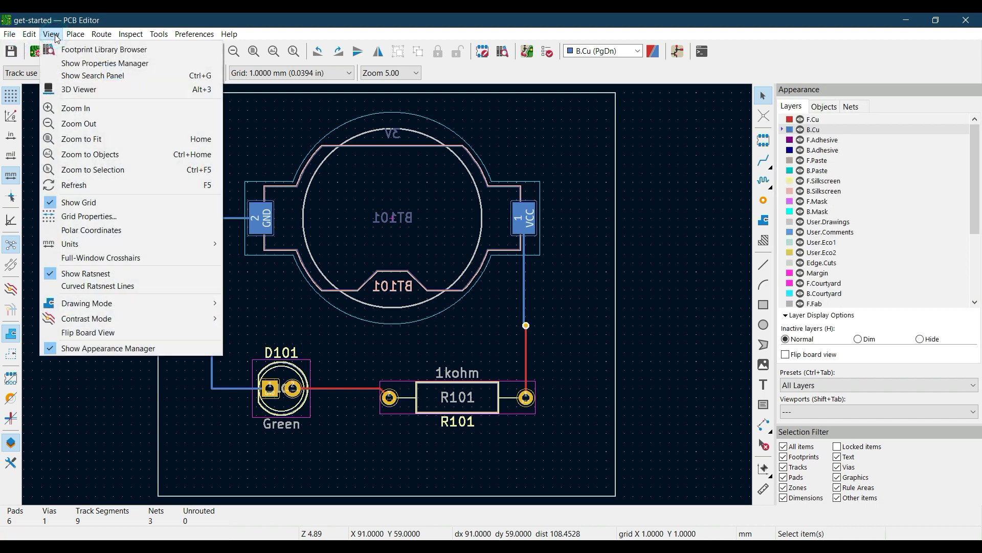
pyautogui.click(75, 91)
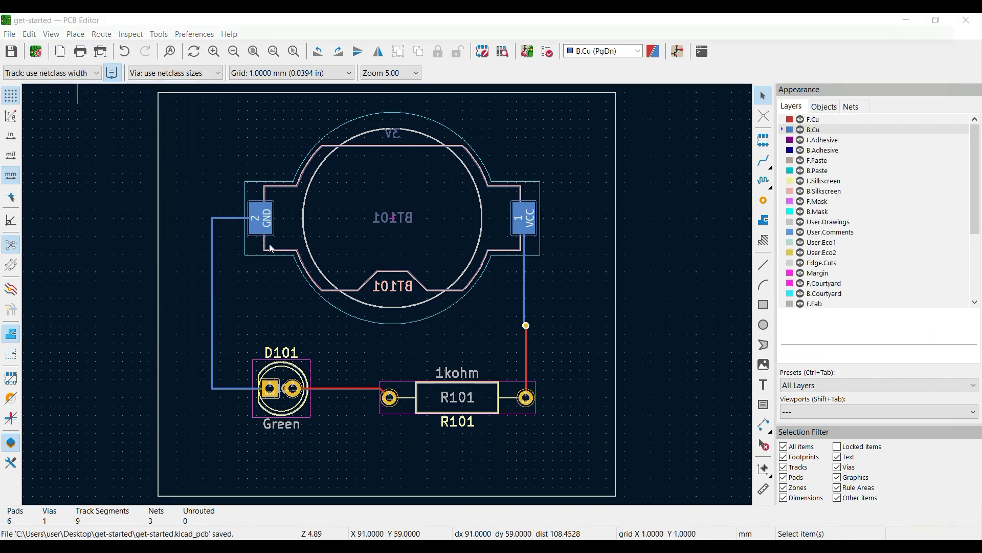
pyautogui.scroll(2, 546, 365)
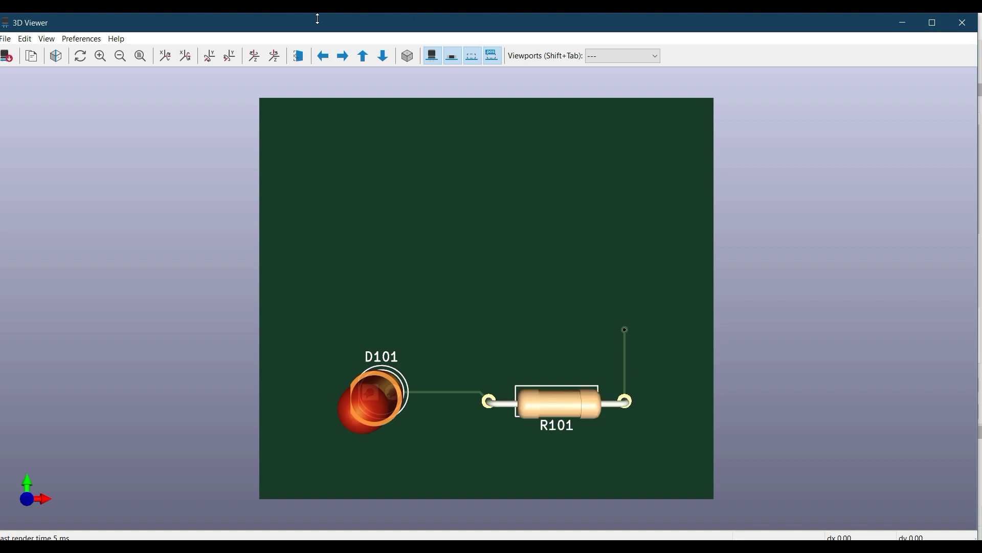
pyautogui.click(300, 55)
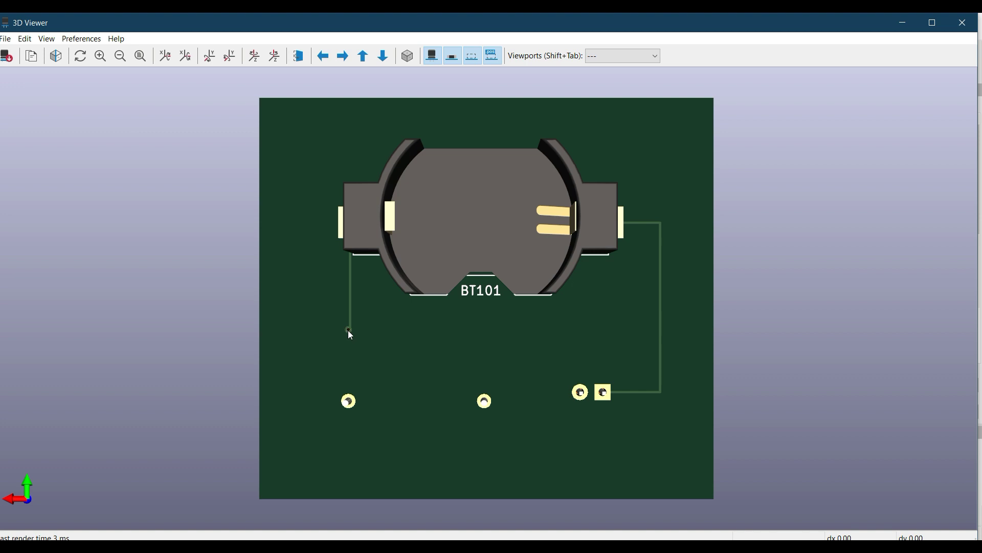
pyautogui.click(298, 53)
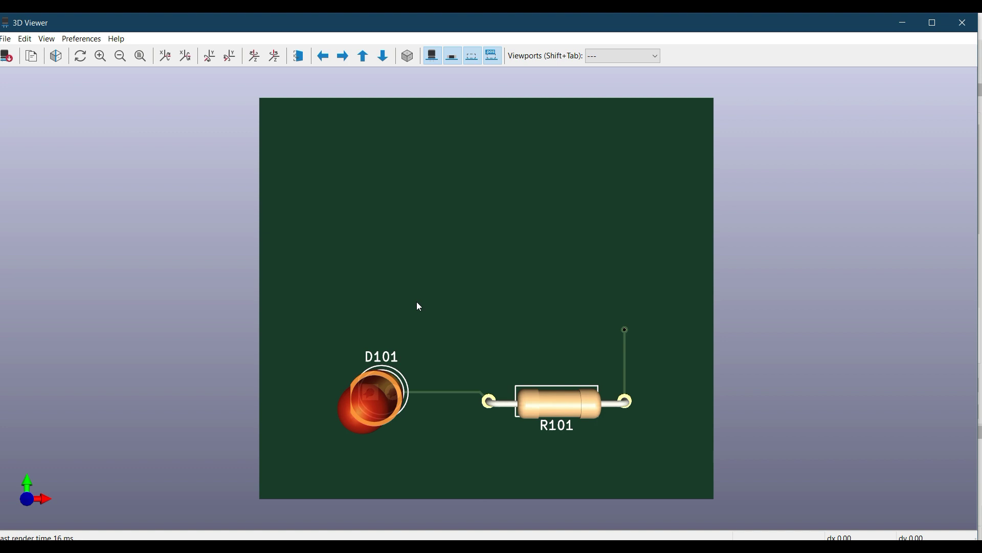
pyautogui.click(963, 22)
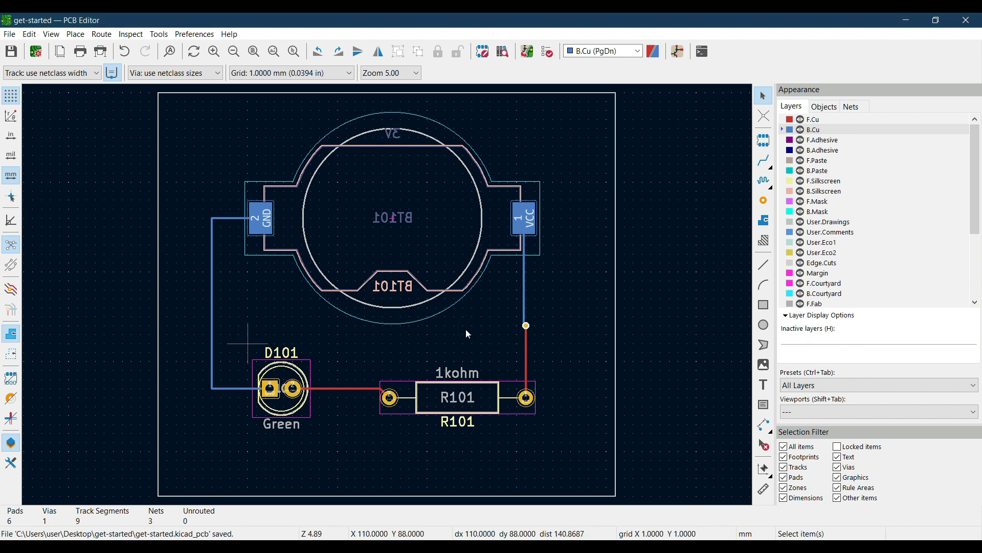
pyautogui.rightClick(170, 490)
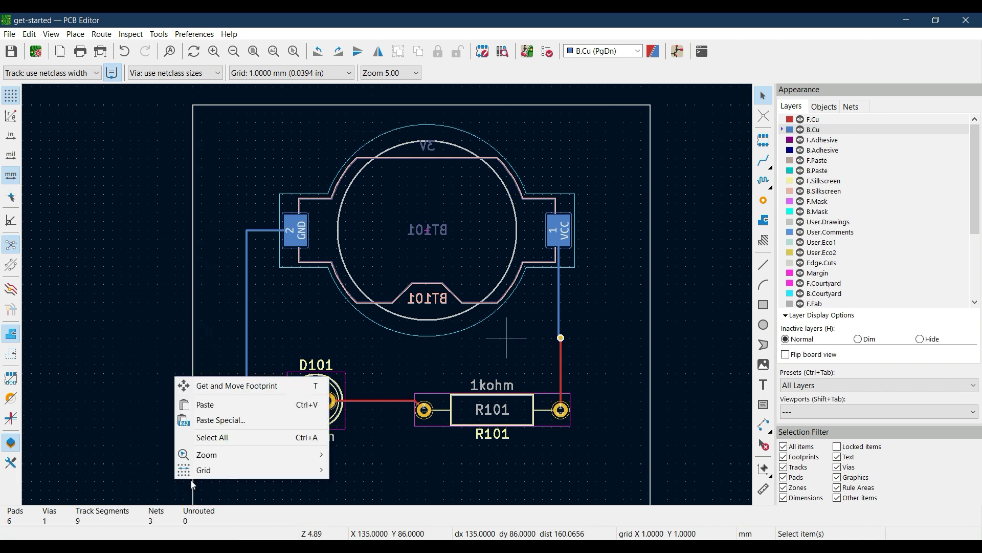
pyautogui.rightClick(342, 317)
pyautogui.click(293, 335)
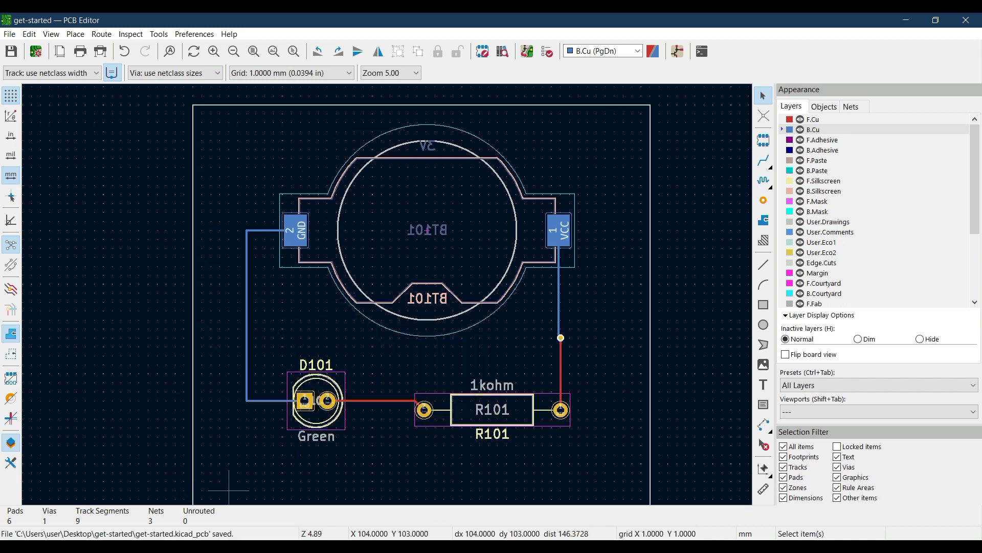